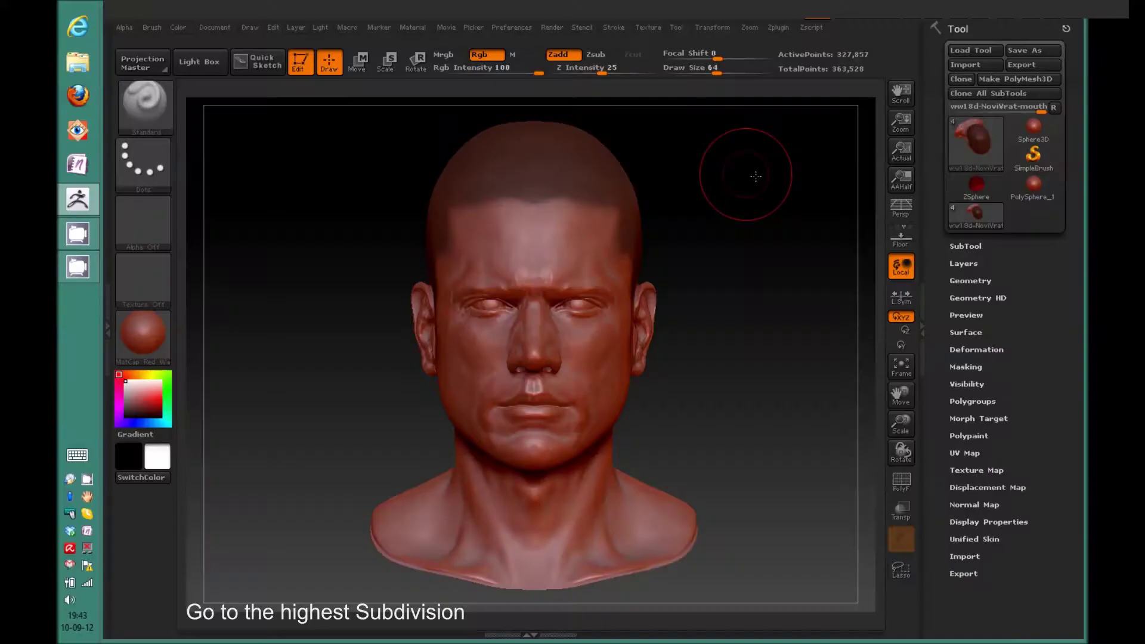
- Open the head's Geometry settings and keep the mesh at its highest subdivision level, 5
{"action": "left_click_drag", "start_coordinate": [757, 173], "coordinate": [839, 314]}
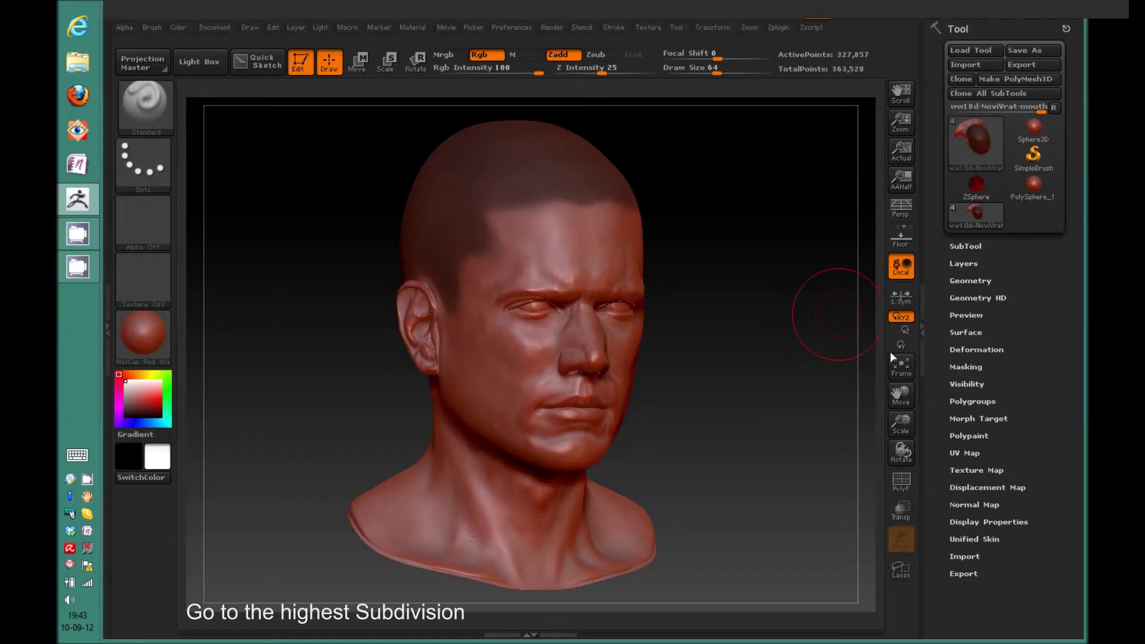
{"action": "left_click", "coordinate": [980, 263]}
{"action": "left_click", "coordinate": [986, 261]}
{"action": "left_click", "coordinate": [986, 282]}
{"action": "left_click_drag", "start_coordinate": [1084, 313], "coordinate": [1032, 305]}
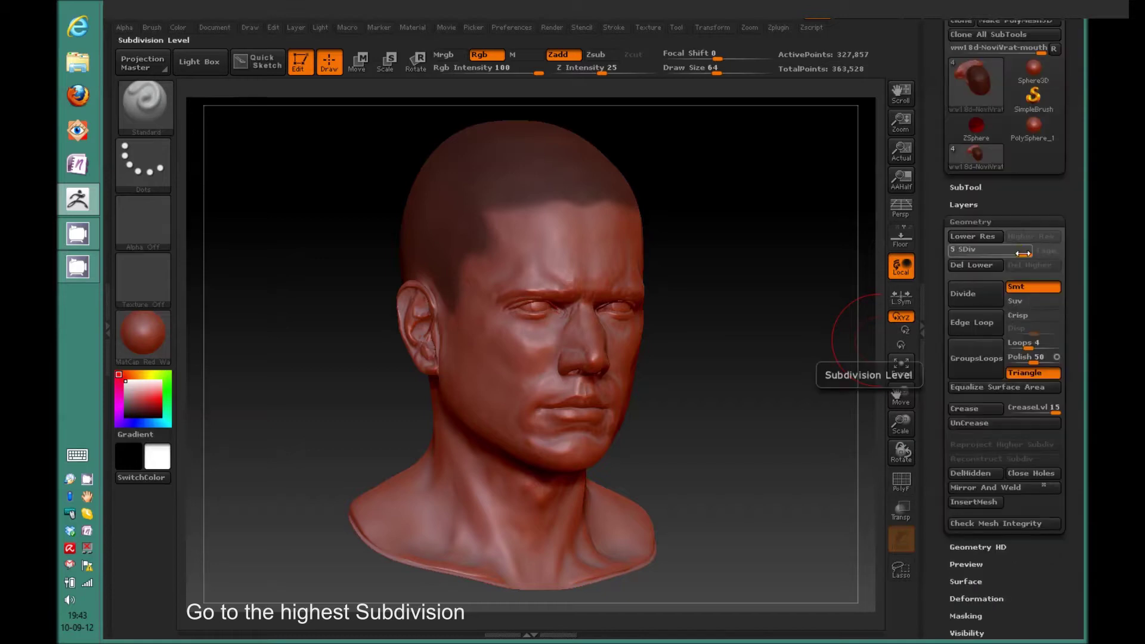
- Delete the head's existing morph target and store the current shape as a new one
{"action": "left_click_drag", "start_coordinate": [1074, 358], "coordinate": [1079, 262]}
{"action": "left_click", "coordinate": [982, 372]}
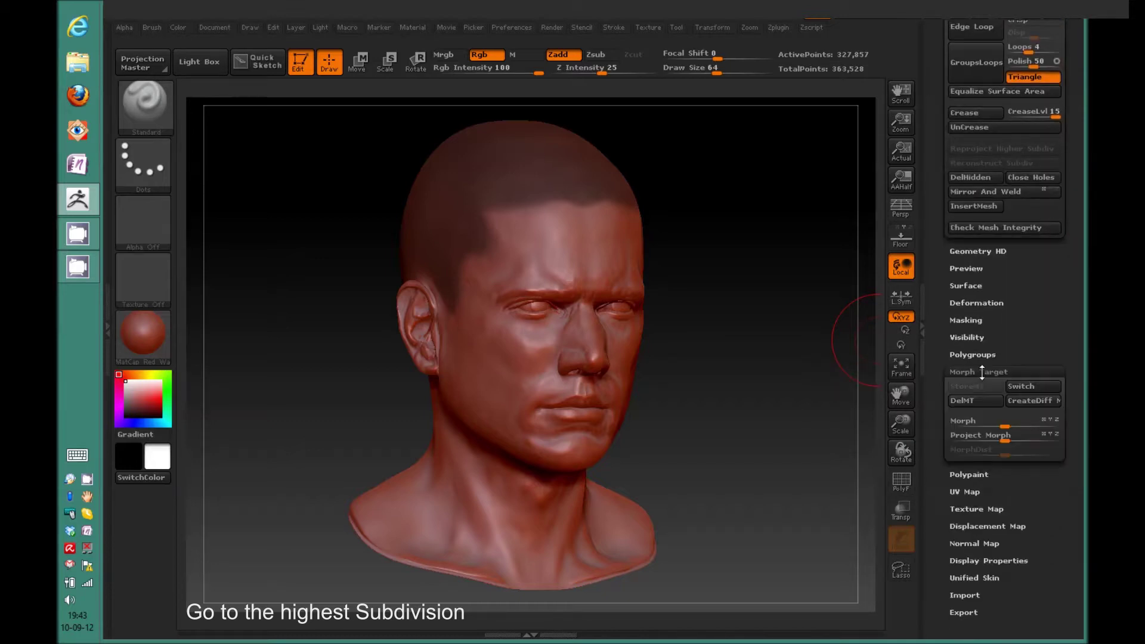
{"action": "left_click", "coordinate": [984, 399]}
{"action": "left_click", "coordinate": [983, 399]}
{"action": "left_click", "coordinate": [980, 385]}
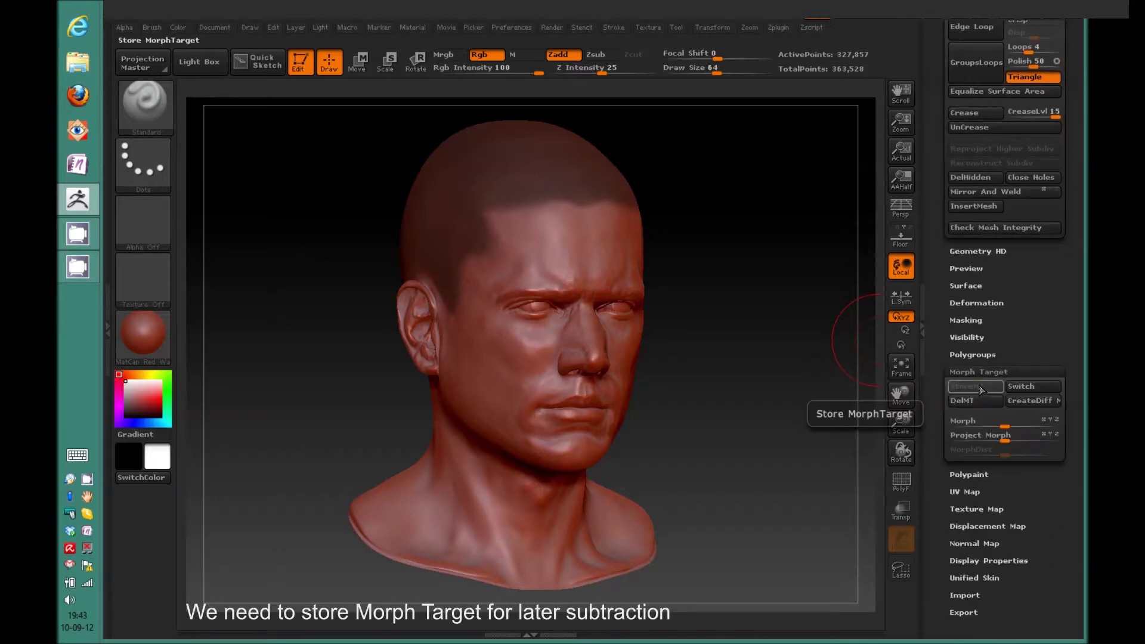
- Snap the head to an exact side profile view
{"action": "left_click_drag", "start_coordinate": [1047, 290], "coordinate": [1047, 437]}
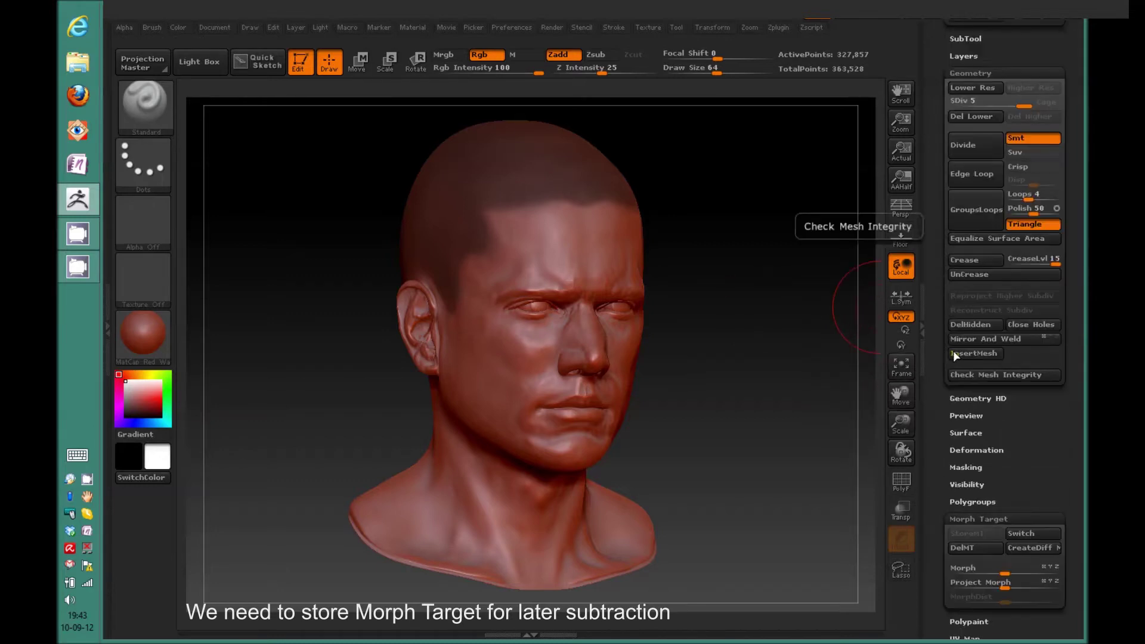
{"action": "left_click_drag", "start_coordinate": [740, 340], "coordinate": [790, 340], "text": "shift"}
{"action": "left_click", "coordinate": [677, 27]}
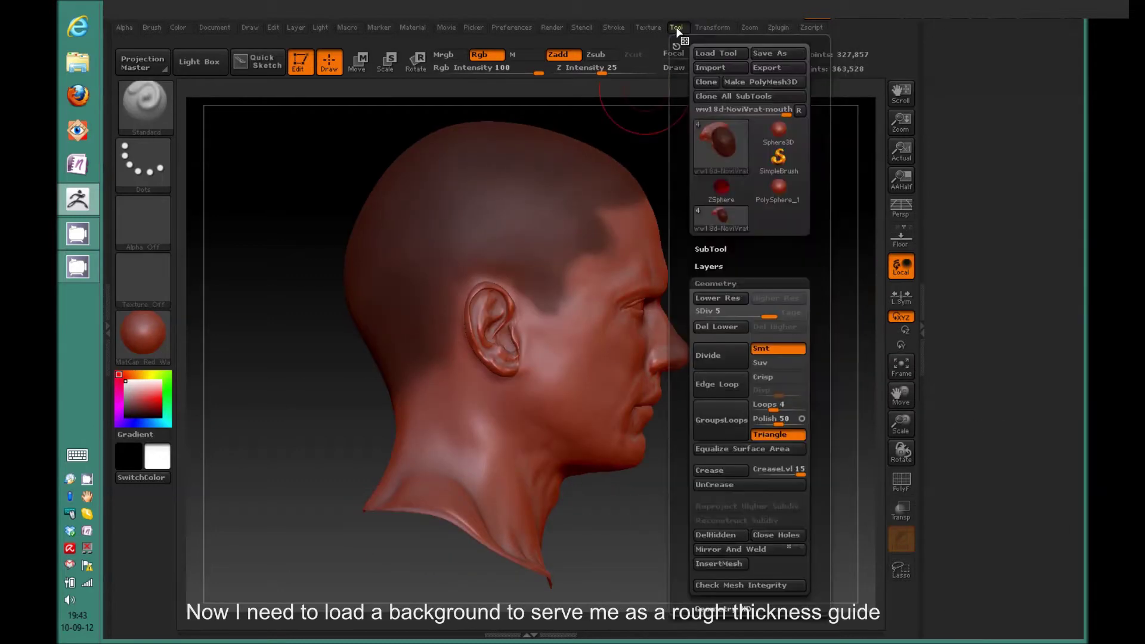
{"action": "left_click_drag", "start_coordinate": [830, 467], "coordinate": [830, 445]}
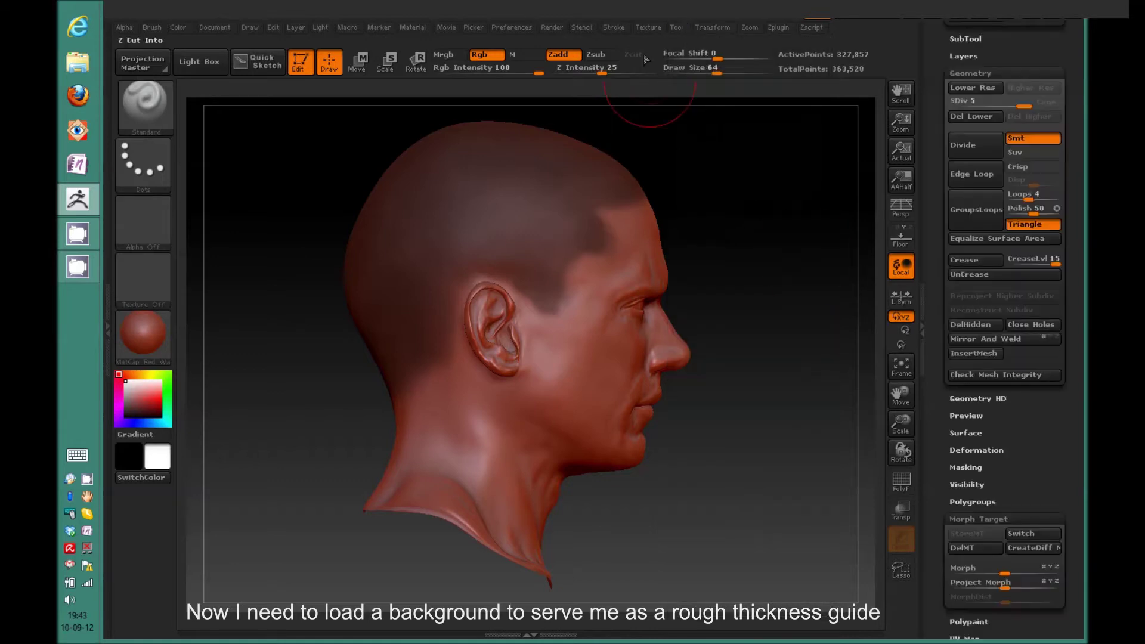
- Import the JPG border image from C:\3d print\send as the background and enlarge the head view until it fits the borders
{"action": "left_click", "coordinate": [648, 27]}
{"action": "left_click", "coordinate": [687, 318]}
{"action": "left_click", "coordinate": [684, 270]}
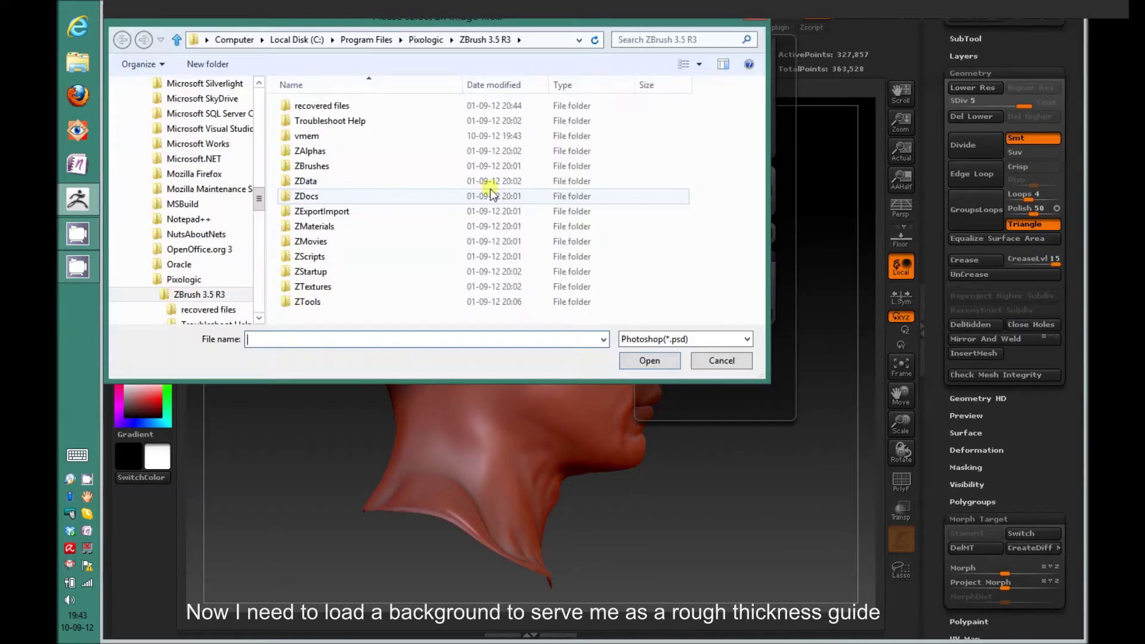
{"action": "left_click", "coordinate": [332, 40]}
{"action": "left_click", "coordinate": [346, 58]}
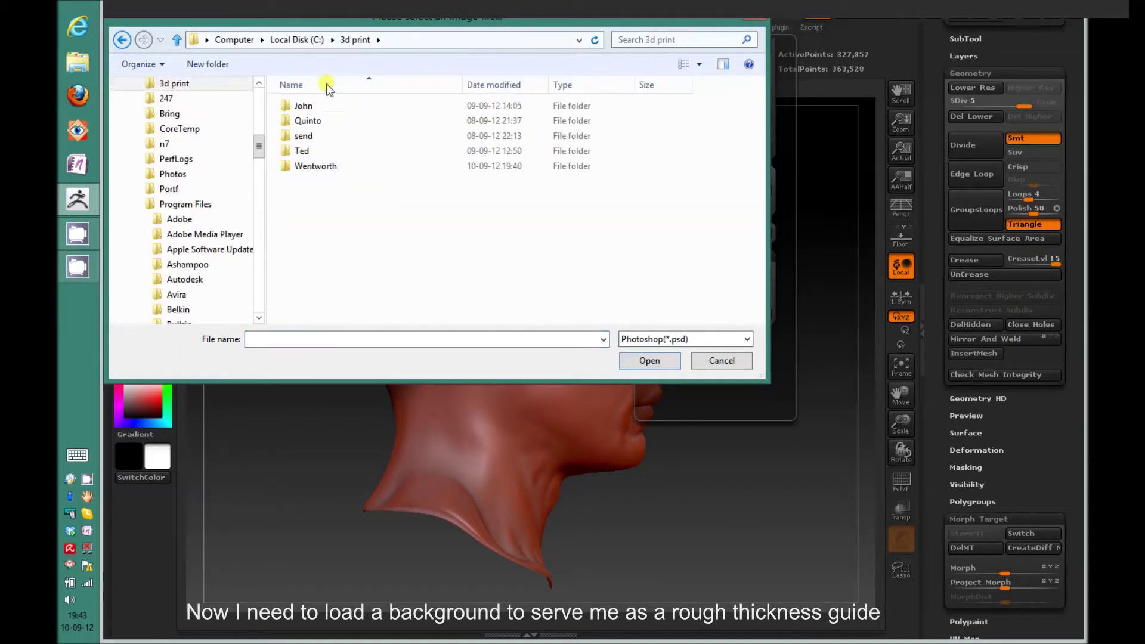
{"action": "double_click", "coordinate": [307, 135]}
{"action": "left_click", "coordinate": [671, 343]}
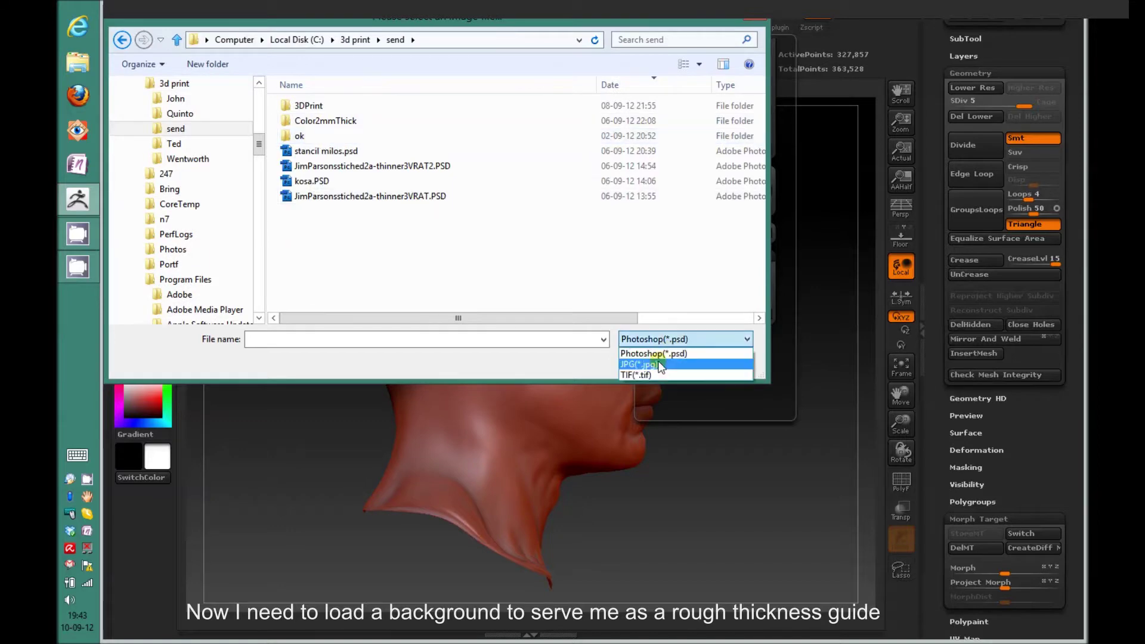
{"action": "left_click", "coordinate": [670, 365]}
{"action": "double_click", "coordinate": [321, 187]}
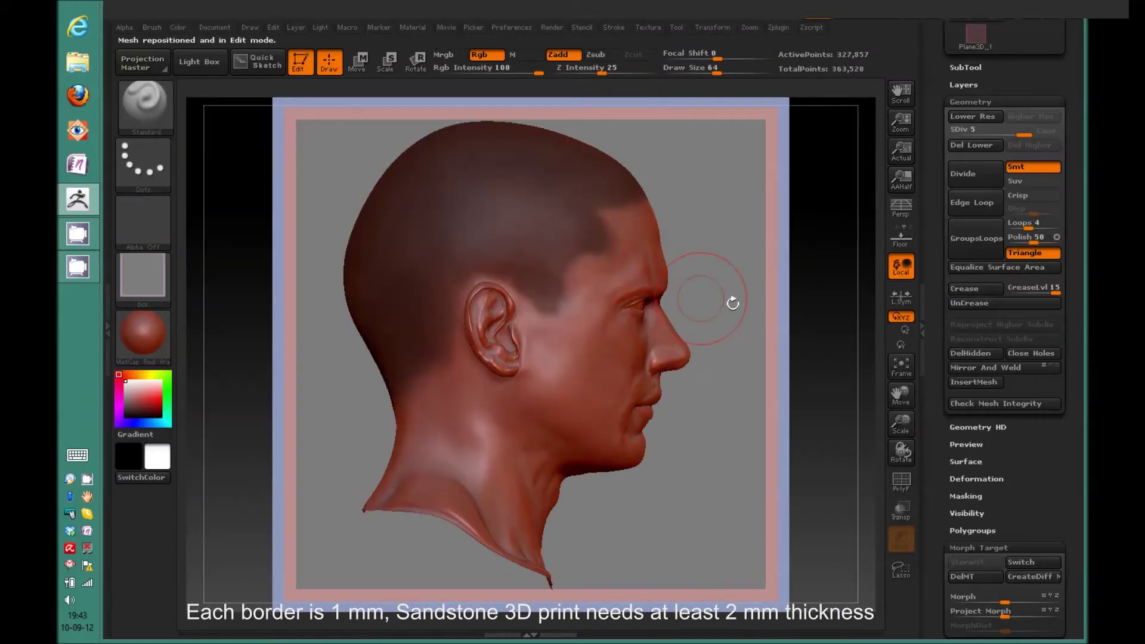
{"action": "mouse_move", "coordinate": [729, 299]}
{"action": "left_mouse_down"}
{"action": "mouse_move", "coordinate": [750, 321]}
{"action": "mouse_move", "coordinate": [758, 272]}
{"action": "mouse_move", "coordinate": [767, 309]}
{"action": "mouse_move", "coordinate": [772, 289]}
{"action": "left_mouse_up"}
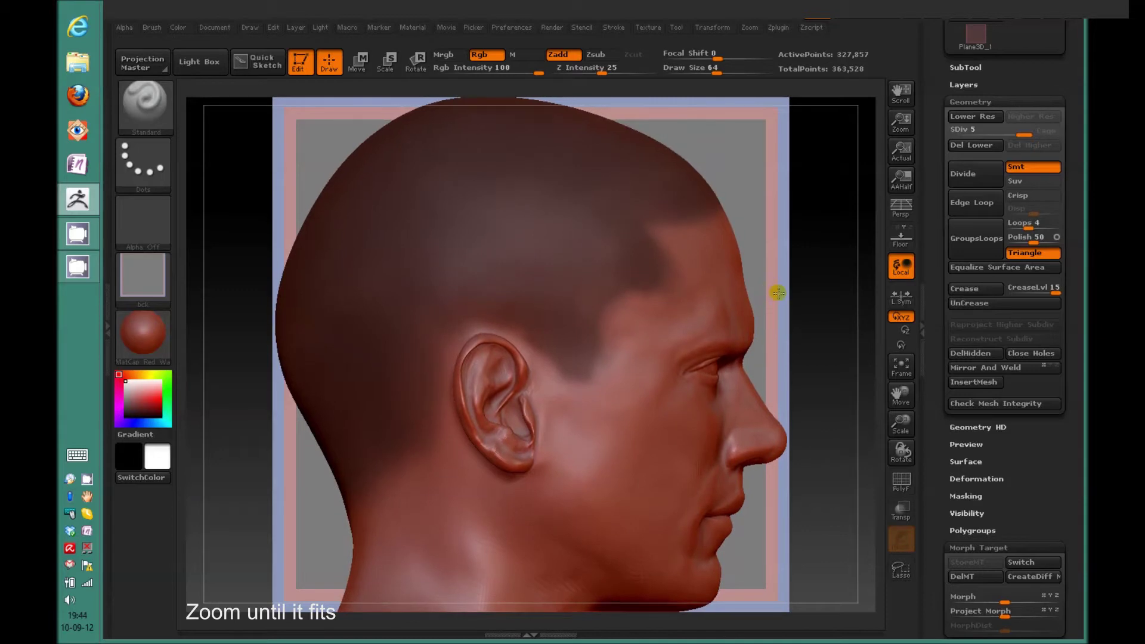
- Lower the head to subdivision level 3 and make a PolyMesh3D copy of it
{"action": "left_click_drag", "start_coordinate": [1040, 486], "coordinate": [1040, 584]}
{"action": "left_click", "coordinate": [997, 229]}
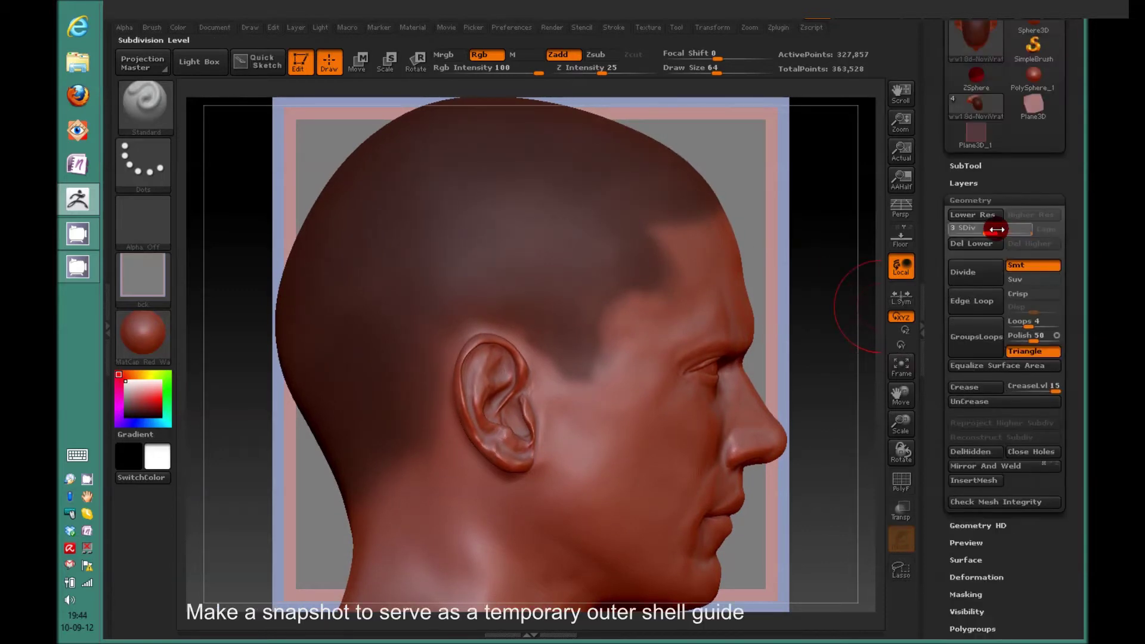
{"action": "left_click_drag", "start_coordinate": [985, 233], "coordinate": [981, 233]}
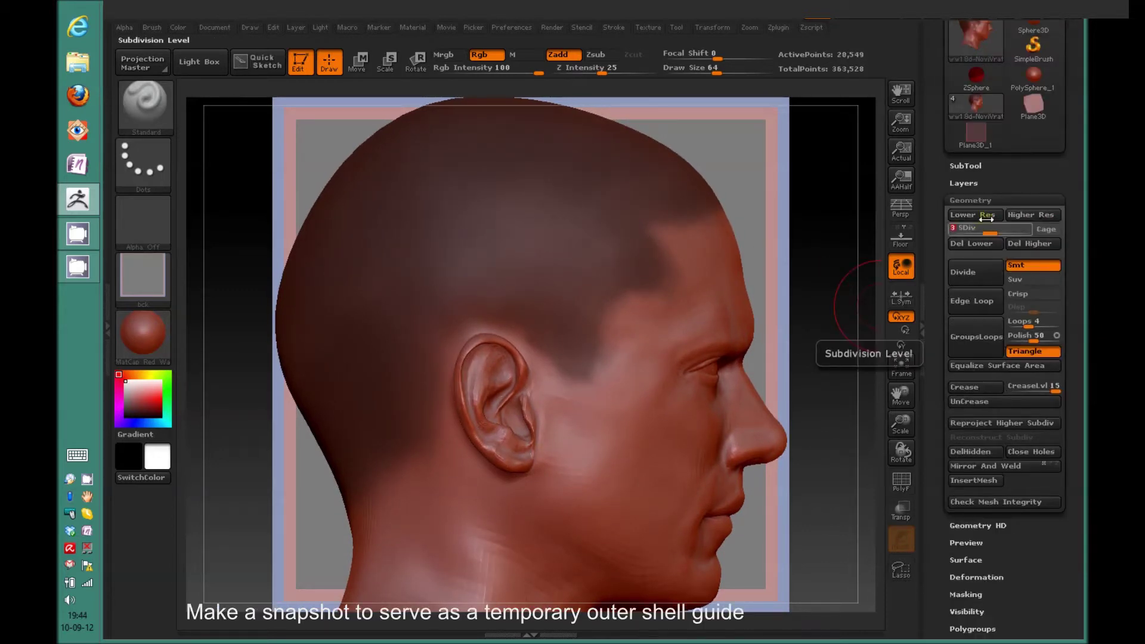
{"action": "scroll", "coordinate": [991, 179], "scroll_direction": "up", "scroll_amount": 3}
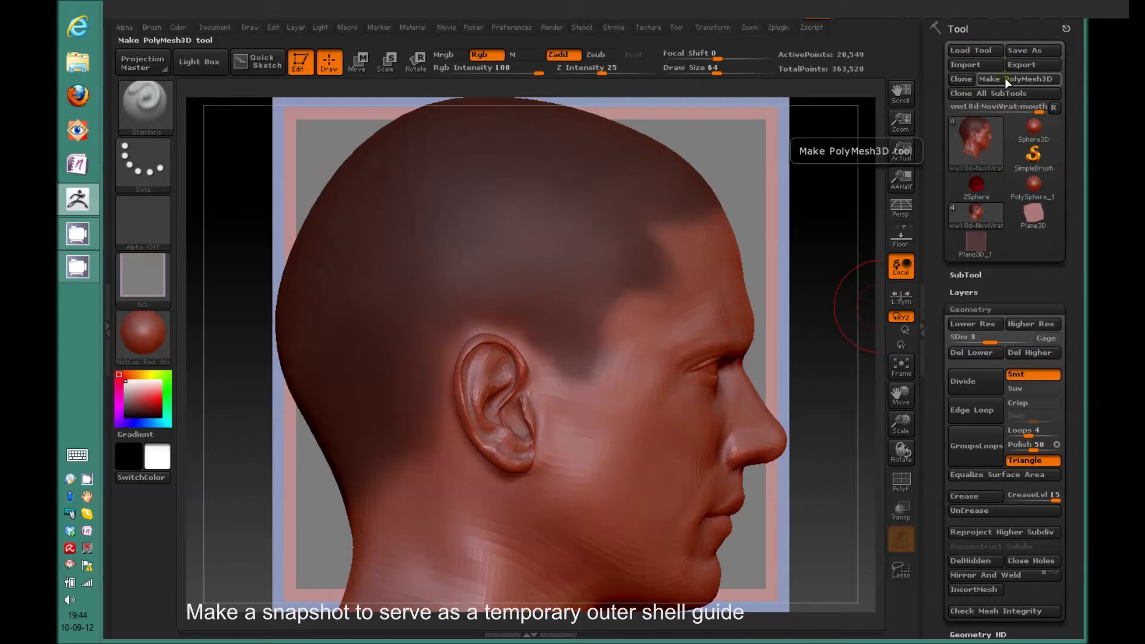
{"action": "left_click", "coordinate": [1006, 78]}
- Make the original head active again and append the PM3D copy as a subtool to serve as the outer shell guide
{"action": "mouse_move", "coordinate": [990, 208]}
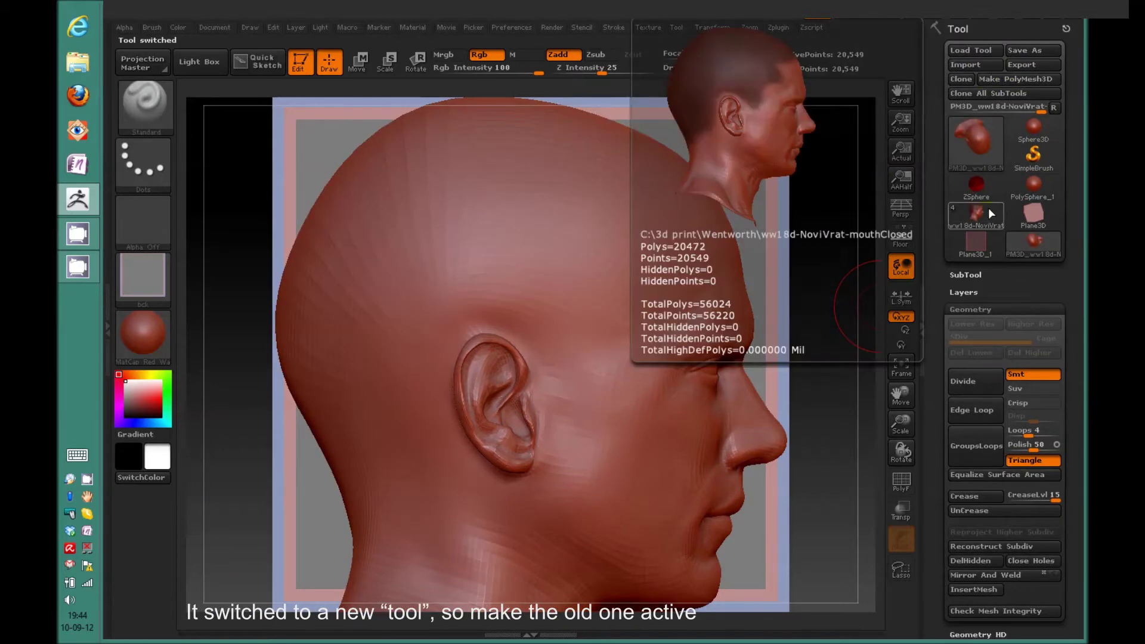
{"action": "left_click", "coordinate": [986, 209]}
{"action": "scroll", "coordinate": [1079, 196], "scroll_direction": "down", "scroll_amount": 4}
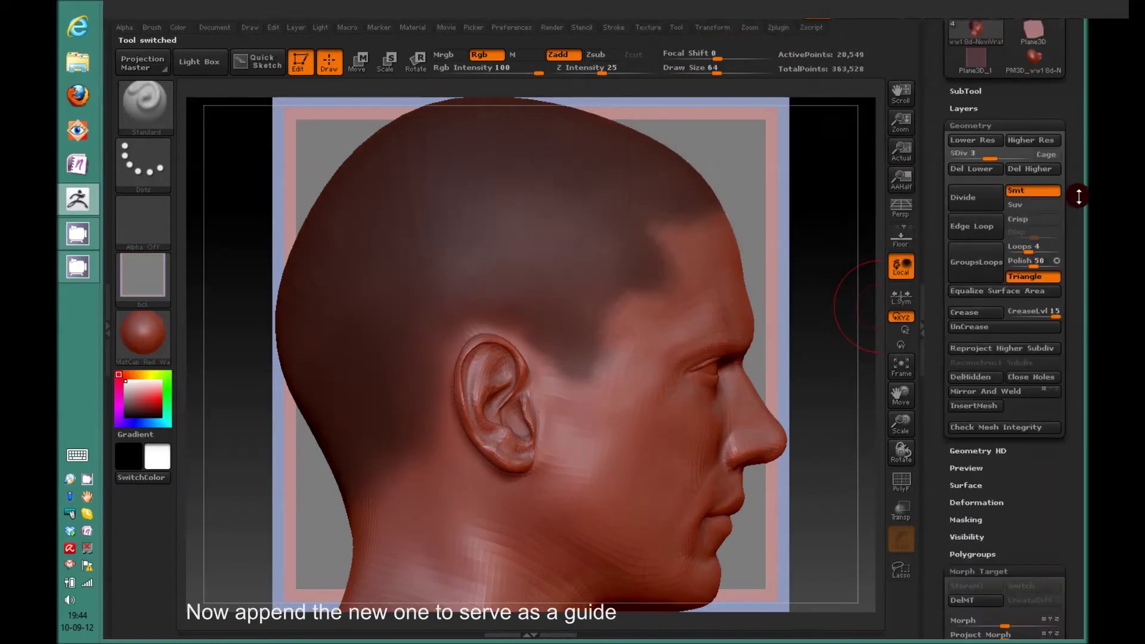
{"action": "left_click_drag", "start_coordinate": [1079, 196], "coordinate": [1071, 228]}
{"action": "left_click", "coordinate": [989, 77]}
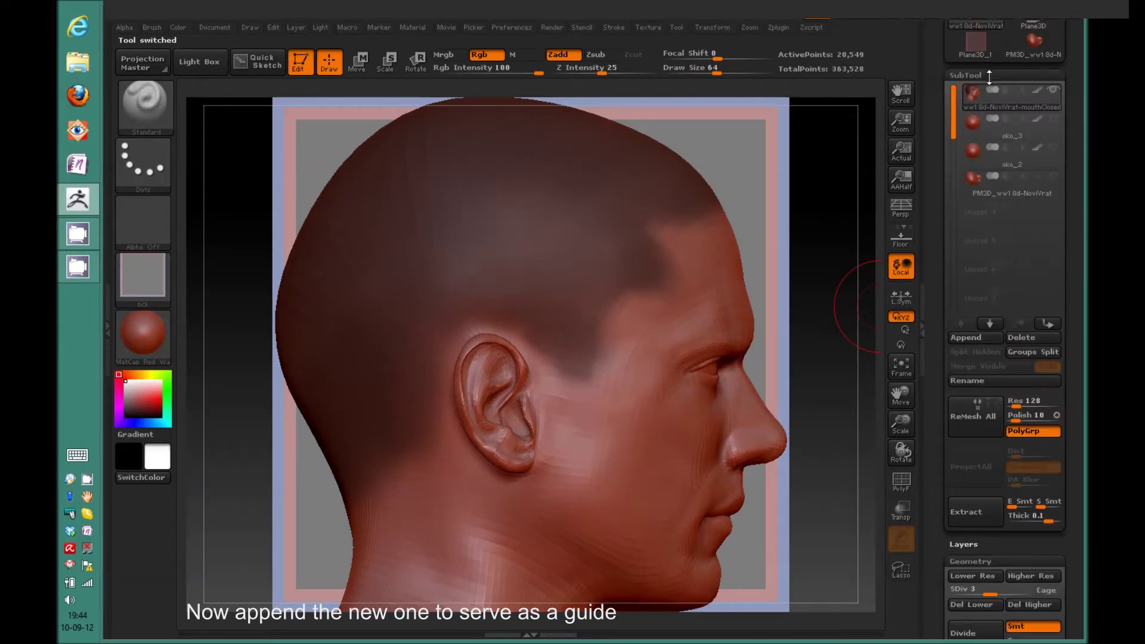
{"action": "left_click", "coordinate": [967, 337]}
{"action": "mouse_move", "coordinate": [844, 349]}
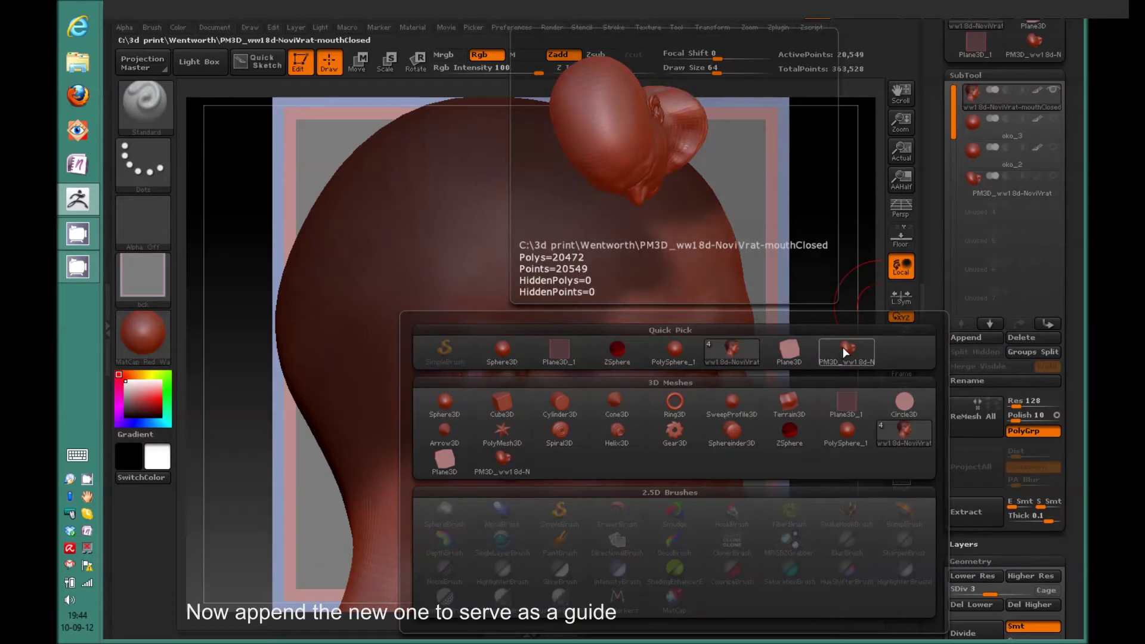
{"action": "left_click", "coordinate": [843, 349]}
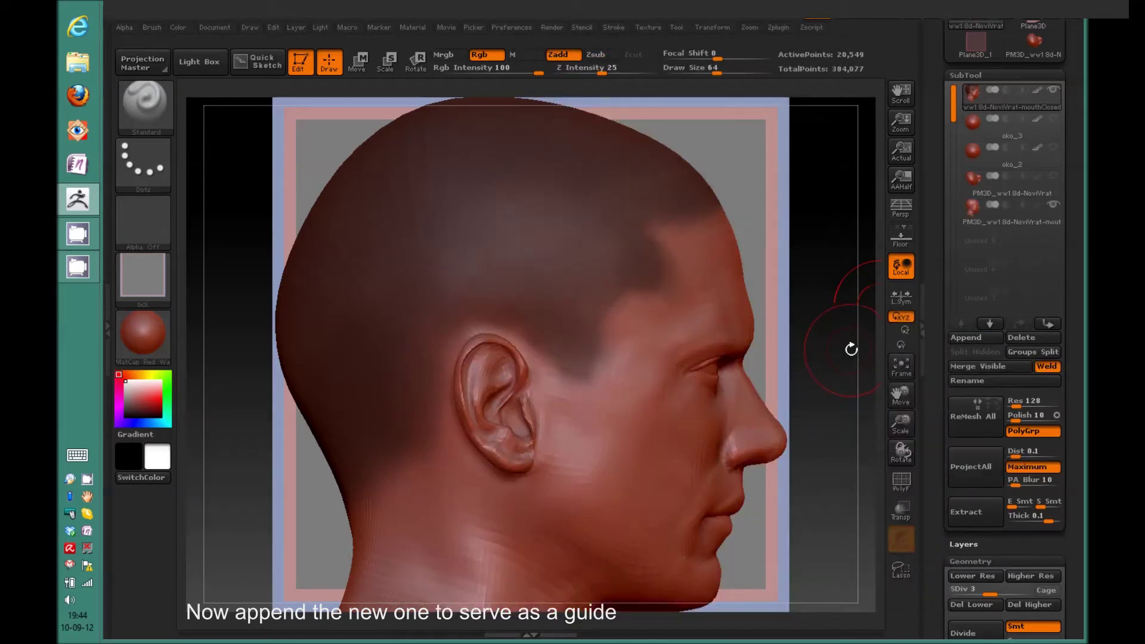
- Turn on transparency to see both heads and lower the original head to subdivision level 1
{"action": "left_click", "coordinate": [902, 512]}
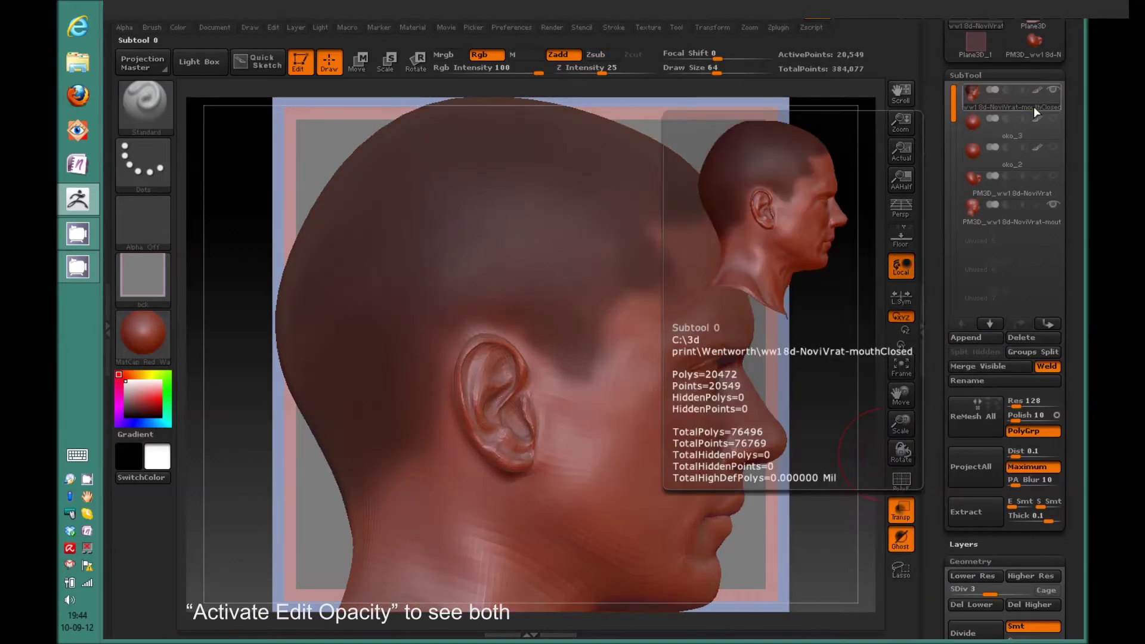
{"action": "scroll", "coordinate": [1064, 262], "scroll_direction": "down", "scroll_amount": 5}
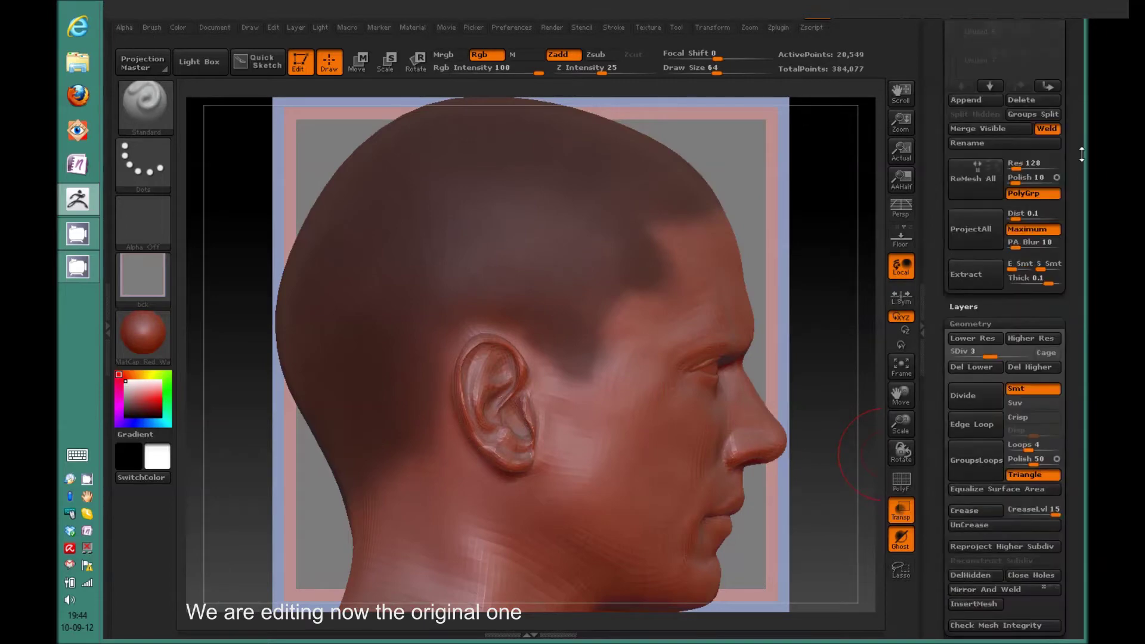
{"action": "left_click_drag", "start_coordinate": [988, 311], "coordinate": [953, 307]}
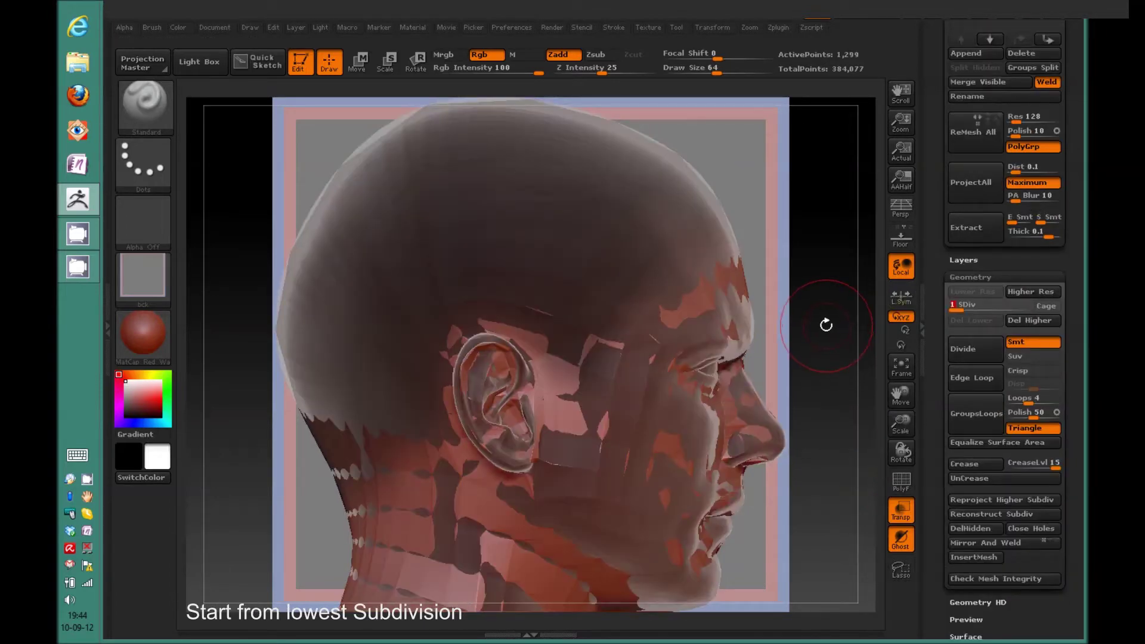
- Shrink the original head with a negative Inflate deformation to roughly the background border thickness, undoing the excess inflation
{"action": "scroll", "coordinate": [1071, 403], "scroll_direction": "down", "scroll_amount": 8}
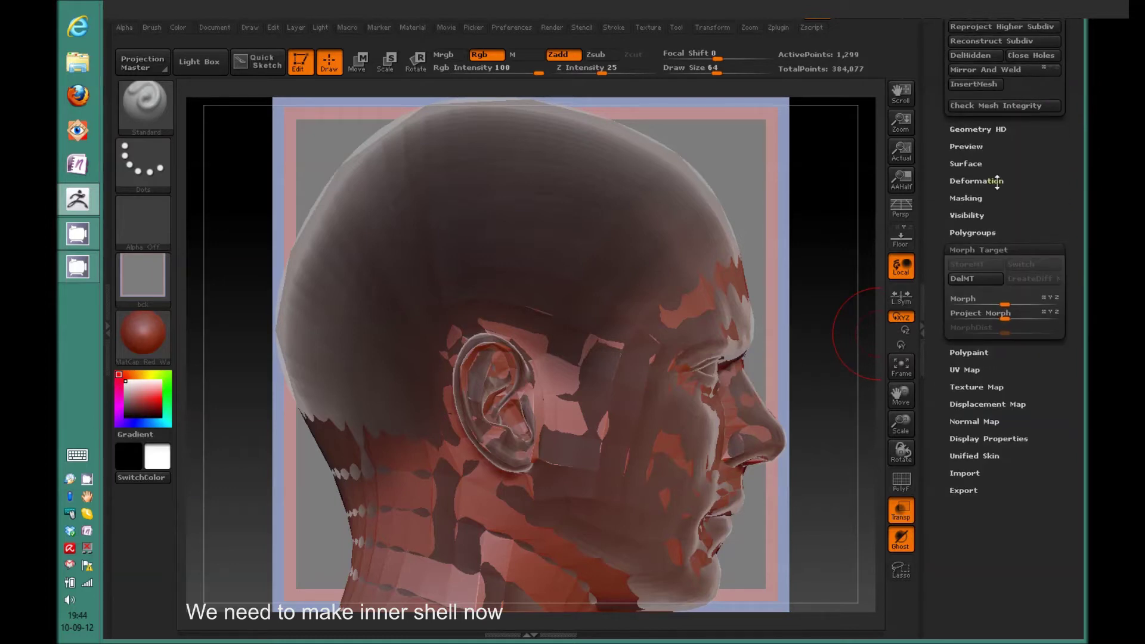
{"action": "left_click", "coordinate": [995, 181]}
{"action": "left_click_drag", "start_coordinate": [1003, 485], "coordinate": [989, 486]}
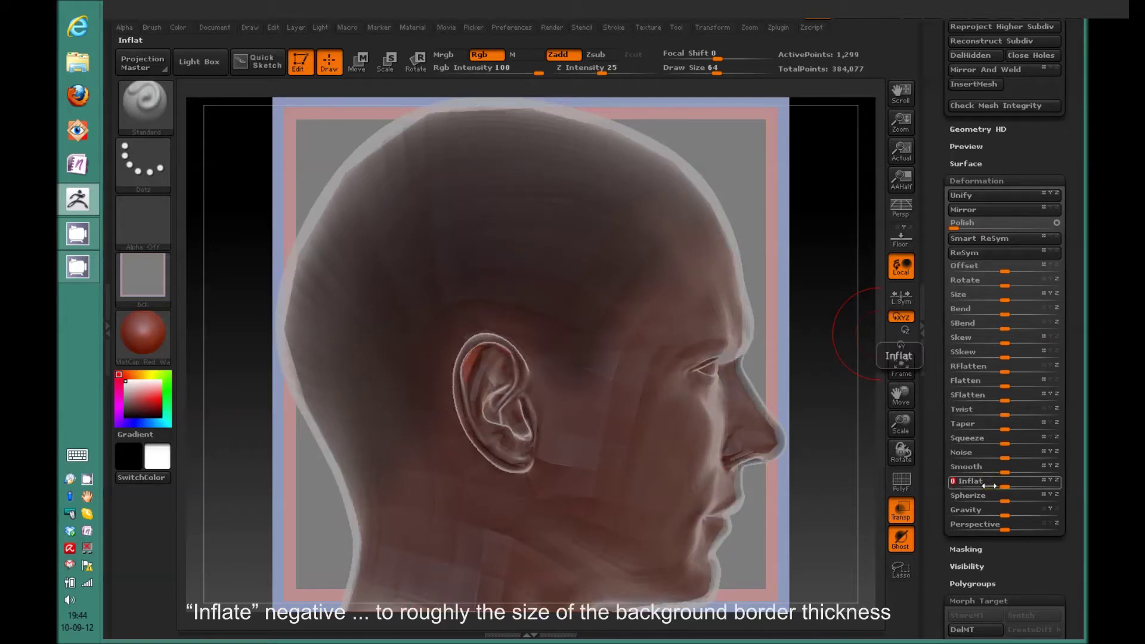
{"action": "left_click_drag", "start_coordinate": [995, 486], "coordinate": [999, 486]}
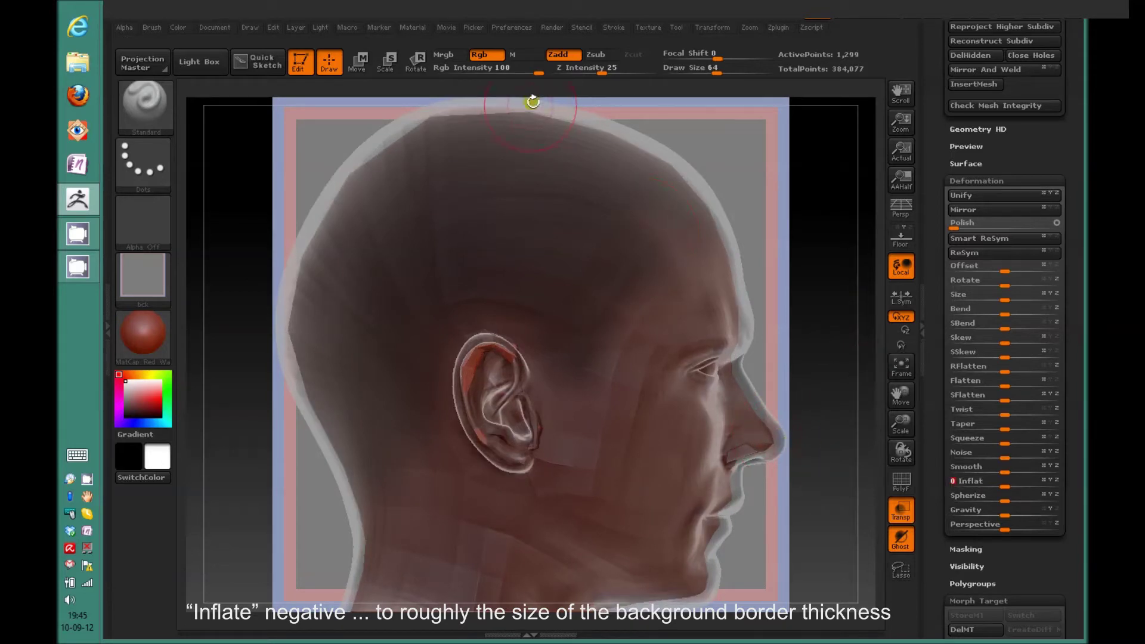
{"action": "key", "text": "ctrl+z"}
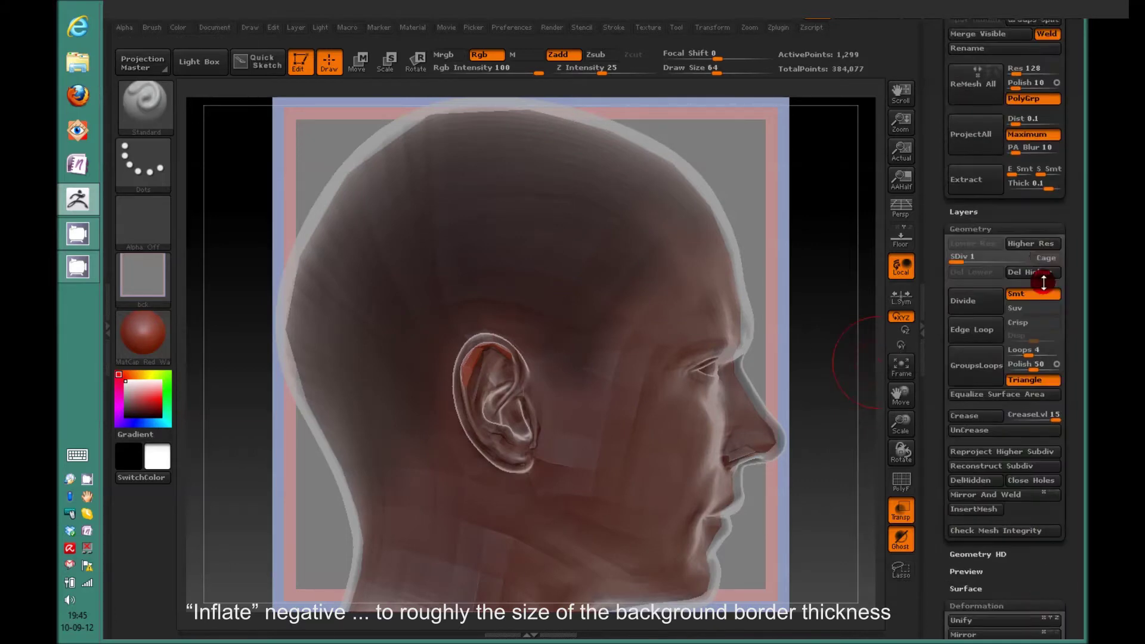
- Hide the outer shell guide and turn off the active texture and RGB painting
{"action": "left_click", "coordinate": [143, 275]}
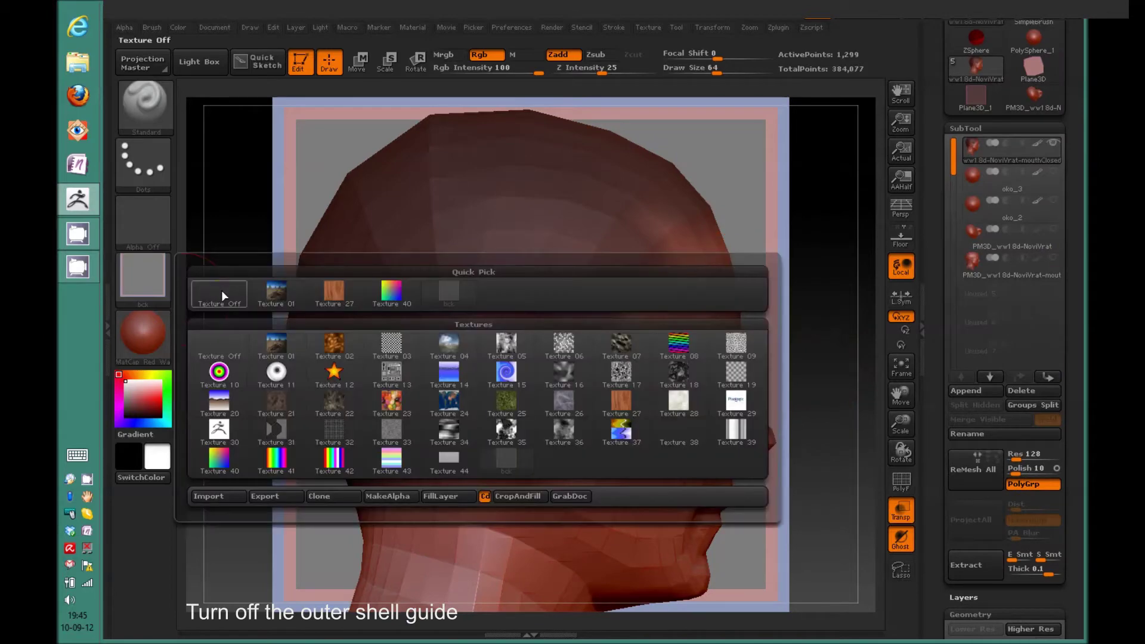
{"action": "left_click", "coordinate": [218, 291]}
{"action": "left_click", "coordinate": [491, 57]}
- Choose the Smooth Crease brush for smoothing and smooth the inner shell around the nose and mouth
{"action": "left_click_drag", "start_coordinate": [798, 352], "coordinate": [735, 356]}
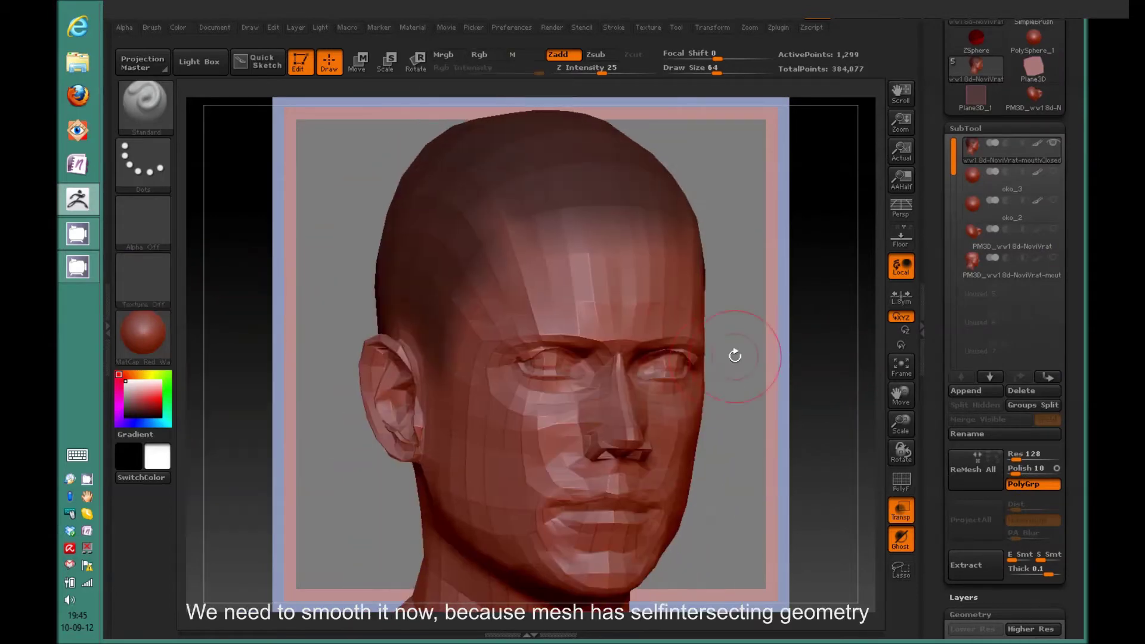
{"action": "left_click", "coordinate": [146, 112]}
{"action": "left_click", "coordinate": [508, 325]}
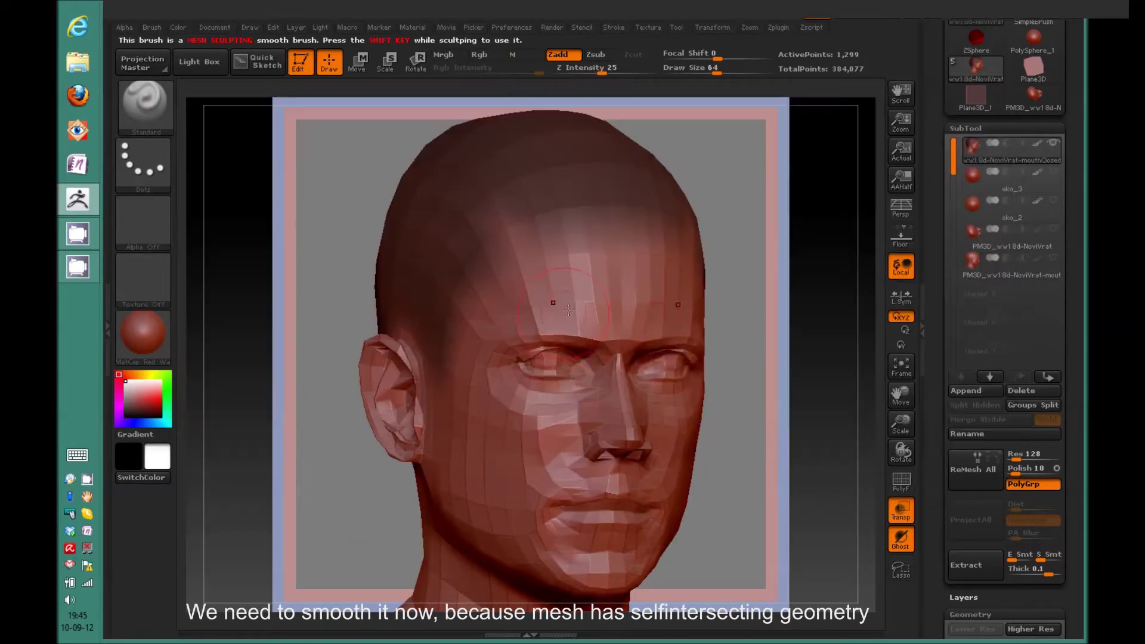
{"action": "key", "text": "shift"}
{"action": "left_click_drag", "start_coordinate": [607, 453], "coordinate": [567, 506], "text": "shift"}
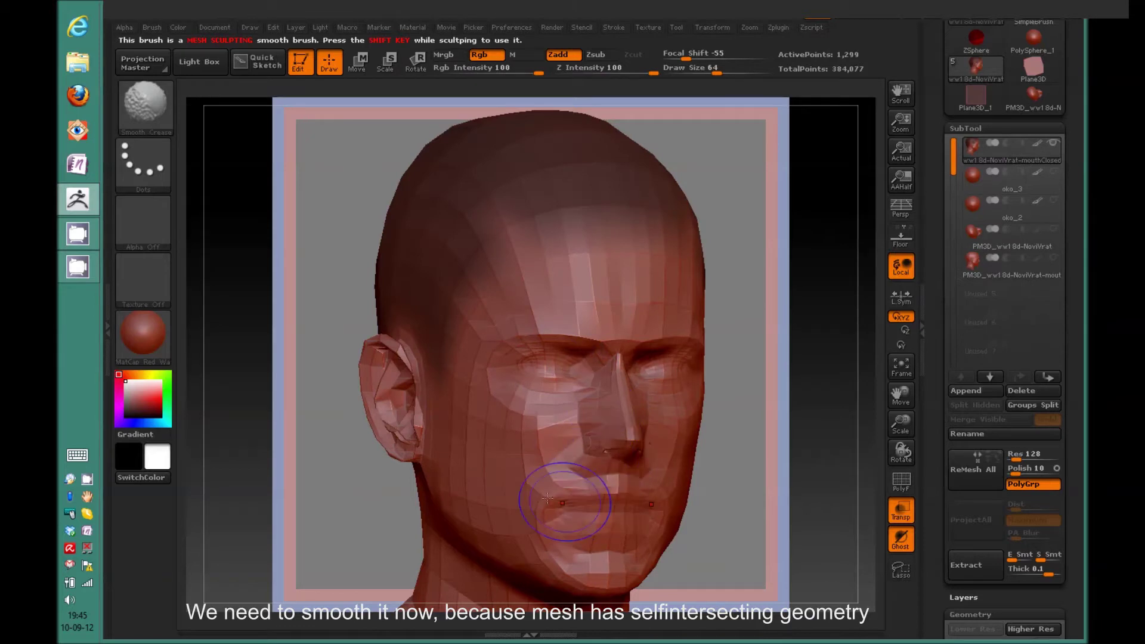
- Smooth the ears of the inner shell heavily and flatten the lower nose area
{"action": "left_click_drag", "start_coordinate": [311, 453], "coordinate": [373, 454]}
{"action": "mouse_move", "coordinate": [394, 352]}
{"action": "left_mouse_down", "text": "shift"}
{"action": "mouse_move", "coordinate": [355, 371]}
{"action": "mouse_move", "coordinate": [391, 388]}
{"action": "mouse_move", "coordinate": [393, 421]}
{"action": "left_mouse_up", "text": "shift"}
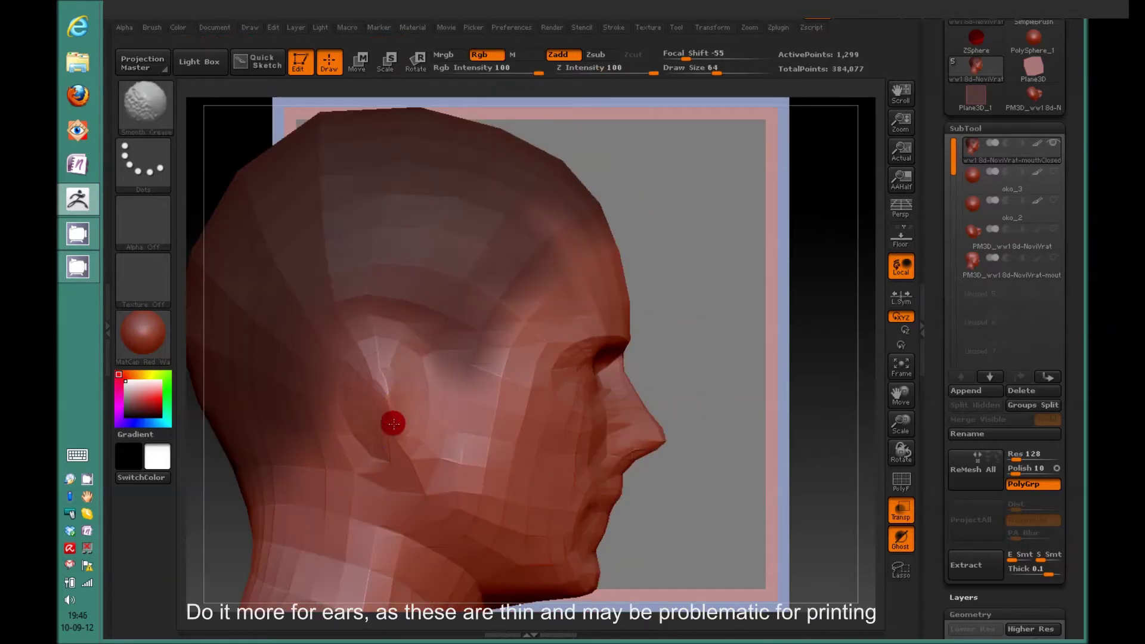
{"action": "left_click_drag", "start_coordinate": [734, 418], "coordinate": [639, 417]}
{"action": "mouse_move", "coordinate": [603, 448]}
{"action": "left_mouse_down", "text": "shift"}
{"action": "mouse_move", "coordinate": [607, 394]}
{"action": "mouse_move", "coordinate": [594, 378]}
{"action": "left_mouse_up", "text": "shift"}
{"action": "mouse_move", "coordinate": [594, 424]}
{"action": "left_mouse_down", "text": "shift"}
{"action": "mouse_move", "coordinate": [603, 417]}
{"action": "mouse_move", "coordinate": [600, 449]}
{"action": "left_mouse_up", "text": "shift"}
- Set the Z Intensity to 11 and push the nose bridge inward with the Standard brush
{"action": "left_click", "coordinate": [587, 67]}
{"action": "left_click_drag", "start_coordinate": [587, 68], "coordinate": [585, 67]}
{"action": "mouse_move", "coordinate": [603, 367]}
{"action": "left_mouse_down", "text": "alt"}
{"action": "mouse_move", "coordinate": [581, 412]}
{"action": "mouse_move", "coordinate": [608, 370]}
{"action": "left_mouse_up", "text": "alt"}
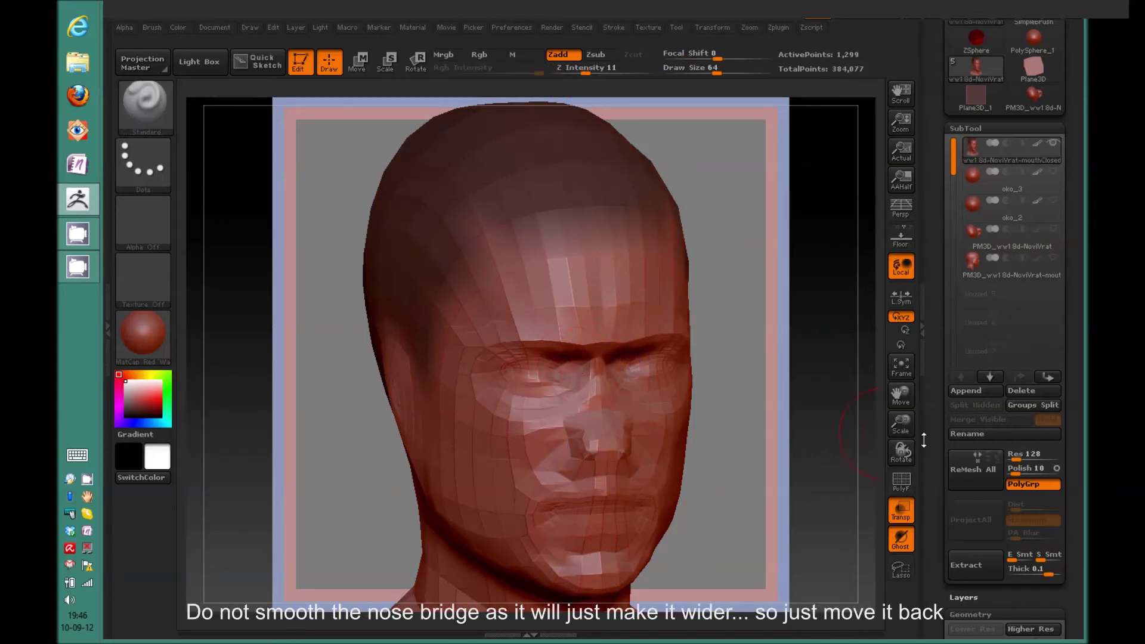
- Show the outer shell guide and examine the wall thickness around the nose and face from the front and side
{"action": "left_click", "coordinate": [1051, 257]}
{"action": "mouse_move", "coordinate": [740, 364]}
{"action": "left_mouse_down", "text": "alt"}
{"action": "mouse_move", "coordinate": [799, 437]}
{"action": "mouse_move", "coordinate": [746, 435]}
{"action": "mouse_move", "coordinate": [795, 432]}
{"action": "mouse_move", "coordinate": [781, 435]}
{"action": "left_mouse_up", "text": "alt"}
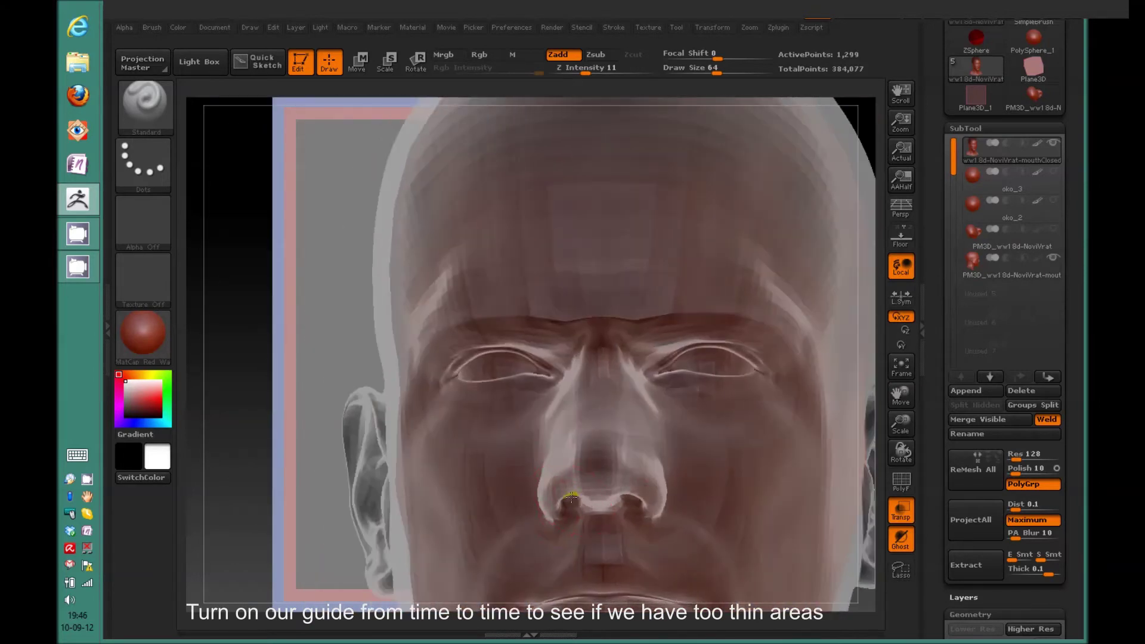
{"action": "left_click_drag", "start_coordinate": [304, 330], "coordinate": [528, 398]}
{"action": "left_click_drag", "start_coordinate": [698, 457], "coordinate": [793, 459]}
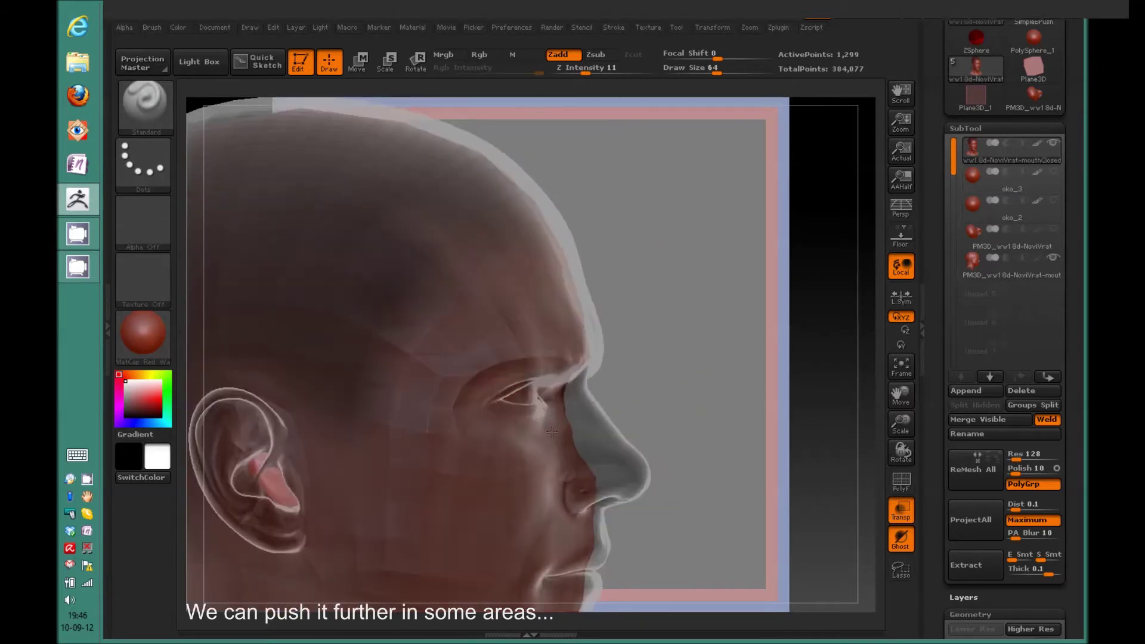
- Push the inner shell further inward at the ear, checking it with the outer shell guide hidden
{"action": "left_click_drag", "start_coordinate": [253, 427], "coordinate": [274, 484]}
{"action": "left_click", "coordinate": [1057, 257]}
{"action": "left_click_drag", "start_coordinate": [691, 411], "coordinate": [642, 358], "text": "alt"}
{"action": "left_click", "coordinate": [1056, 259]}
{"action": "left_click", "coordinate": [1056, 259]}
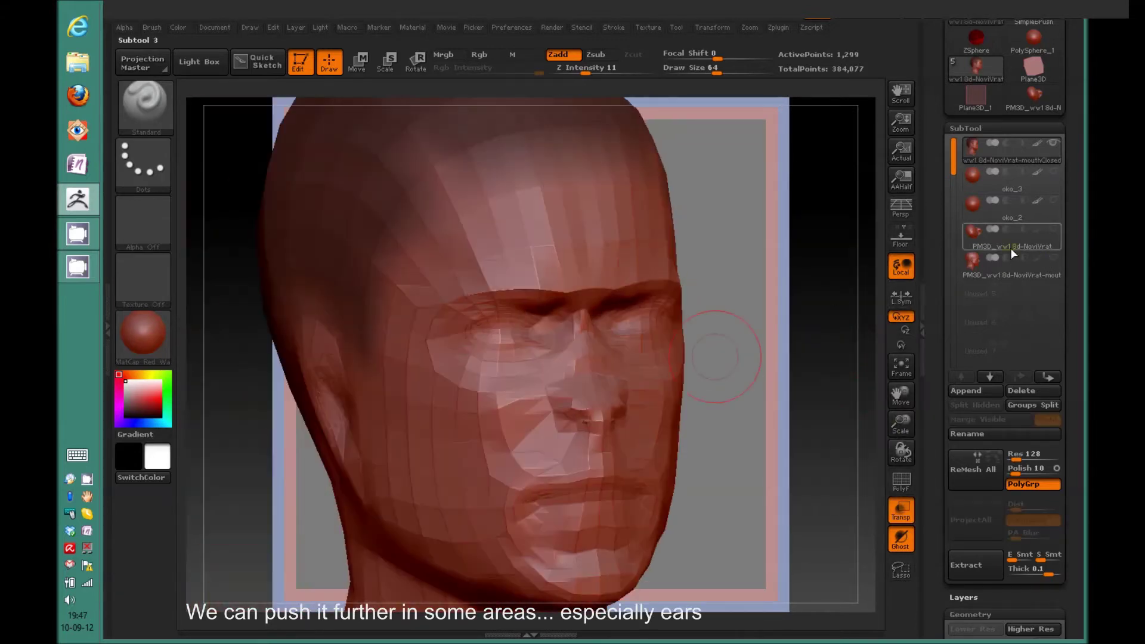
- Smooth the inner shell's face and mouth area at a higher subdivision level, continuing up to subdivision level 5
{"action": "left_click_drag", "start_coordinate": [1071, 221], "coordinate": [1074, 72]}
{"action": "left_click_drag", "start_coordinate": [951, 422], "coordinate": [973, 425]}
{"action": "left_click_drag", "start_coordinate": [706, 368], "coordinate": [754, 368]}
{"action": "left_click_drag", "start_coordinate": [623, 411], "coordinate": [559, 509], "text": "shift"}
{"action": "key", "text": "ctrl+d"}
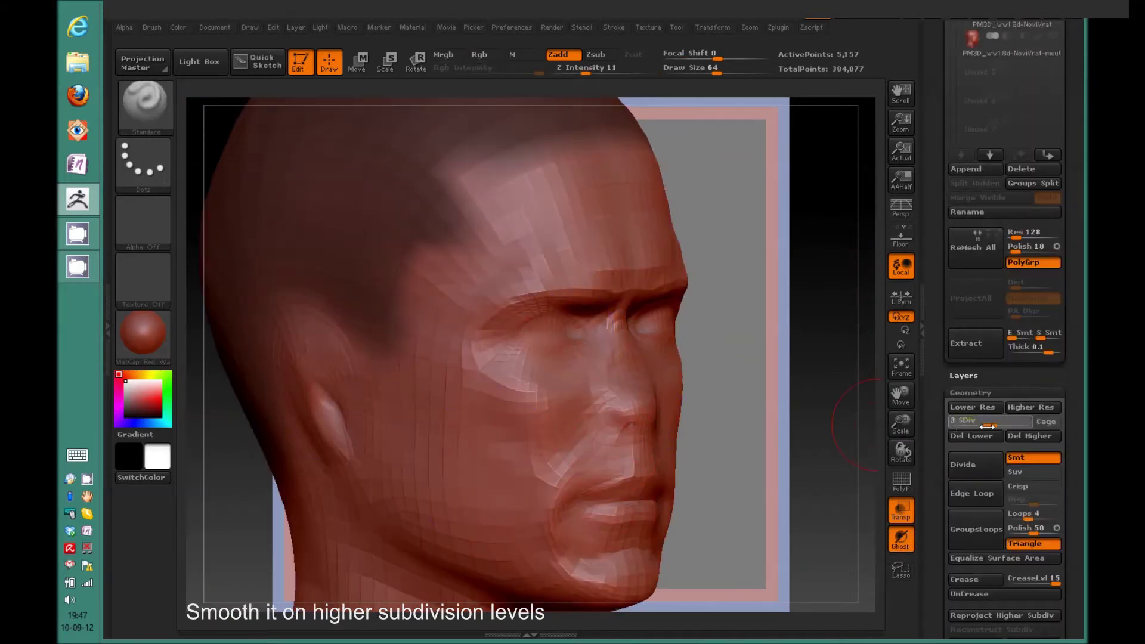
{"action": "key", "text": "ctrl+d"}
{"action": "key", "text": "ctrl+d"}
- Compare the inner shell with the outer shell guide hidden and shown, from the front and the side
{"action": "mouse_move", "coordinate": [1051, 43]}
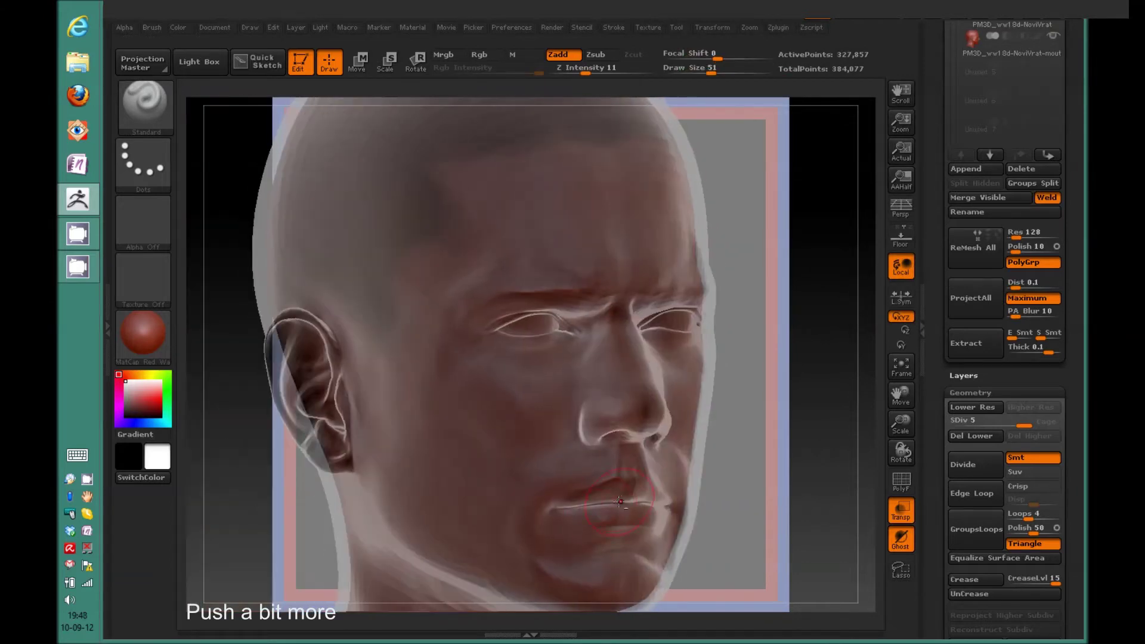
{"action": "left_click", "coordinate": [1055, 36]}
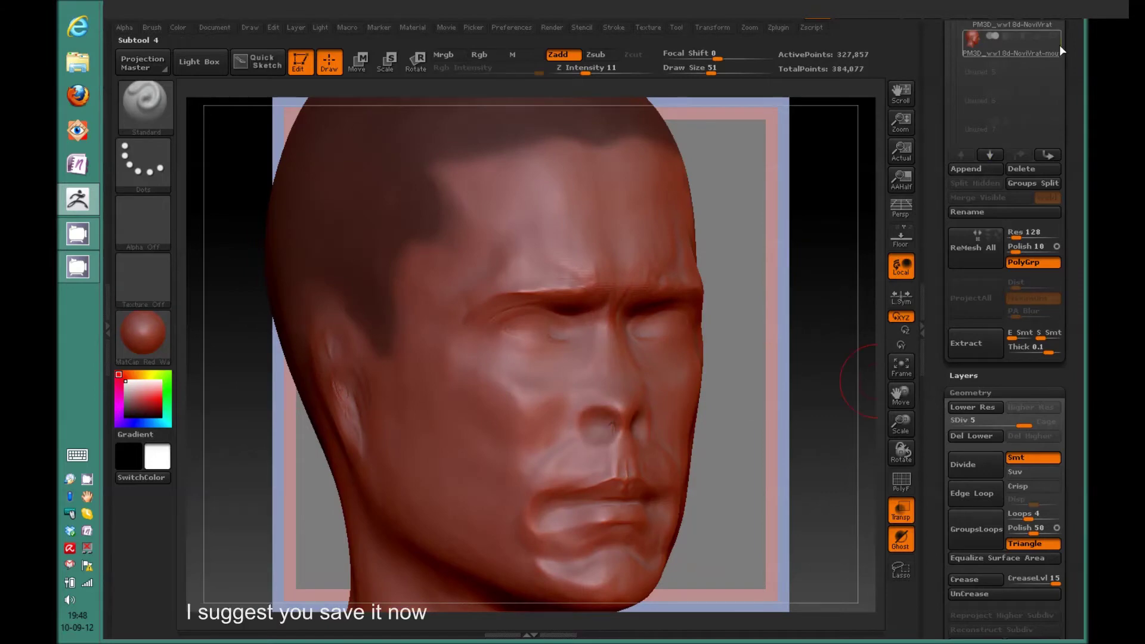
{"action": "left_click", "coordinate": [1054, 36]}
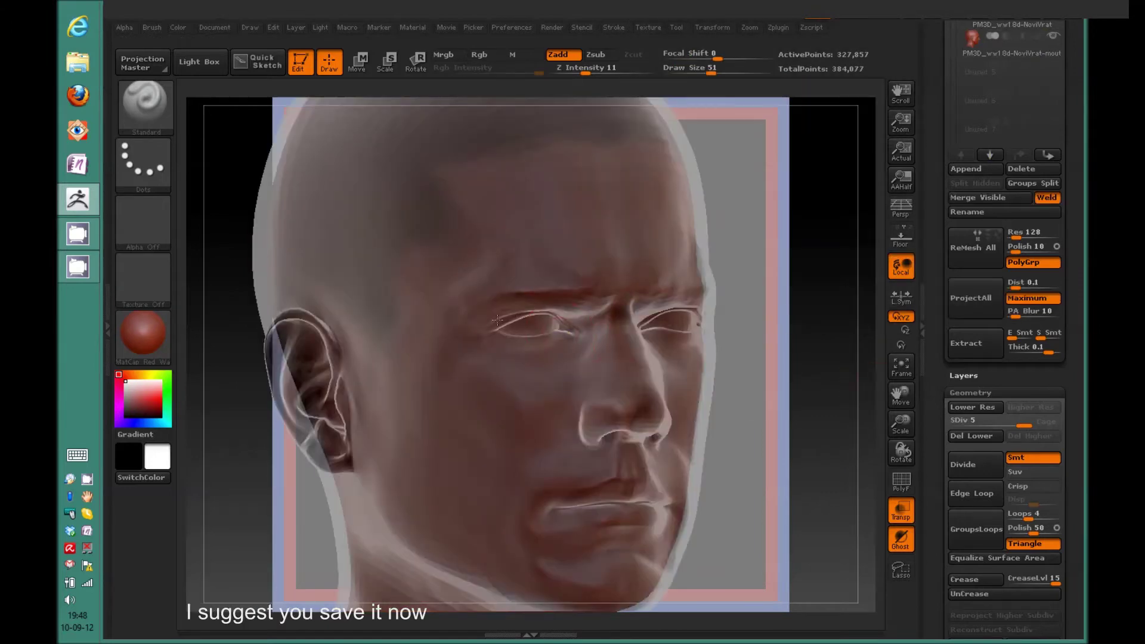
{"action": "left_click", "coordinate": [1052, 37]}
{"action": "left_click_drag", "start_coordinate": [823, 358], "coordinate": [802, 338]}
{"action": "left_click", "coordinate": [1054, 37]}
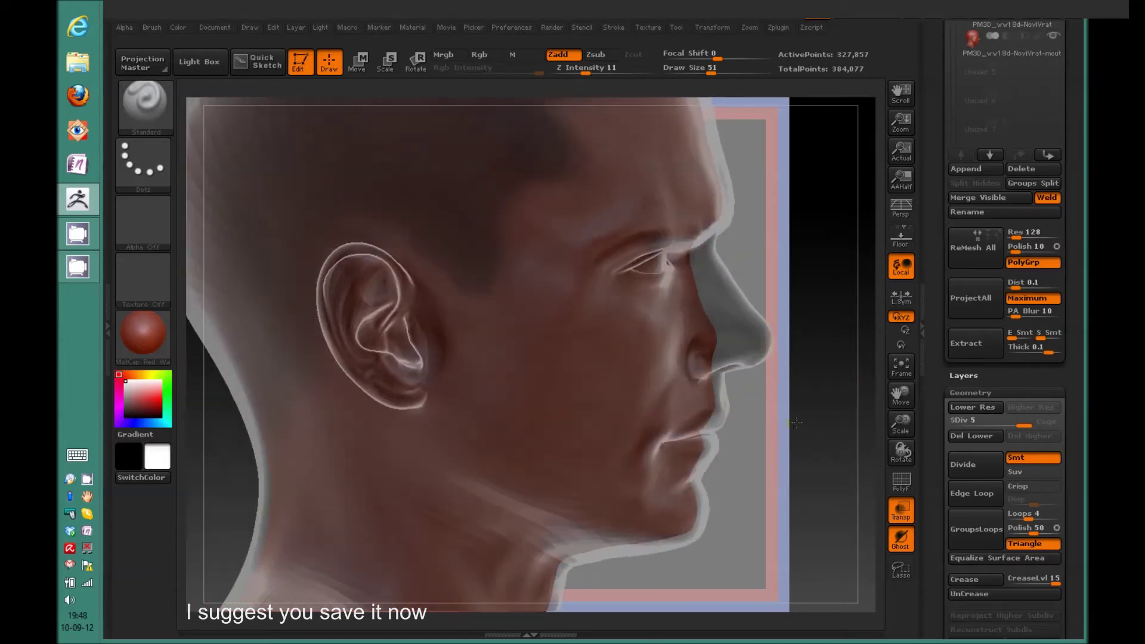
{"action": "left_click_drag", "start_coordinate": [747, 448], "coordinate": [753, 391]}
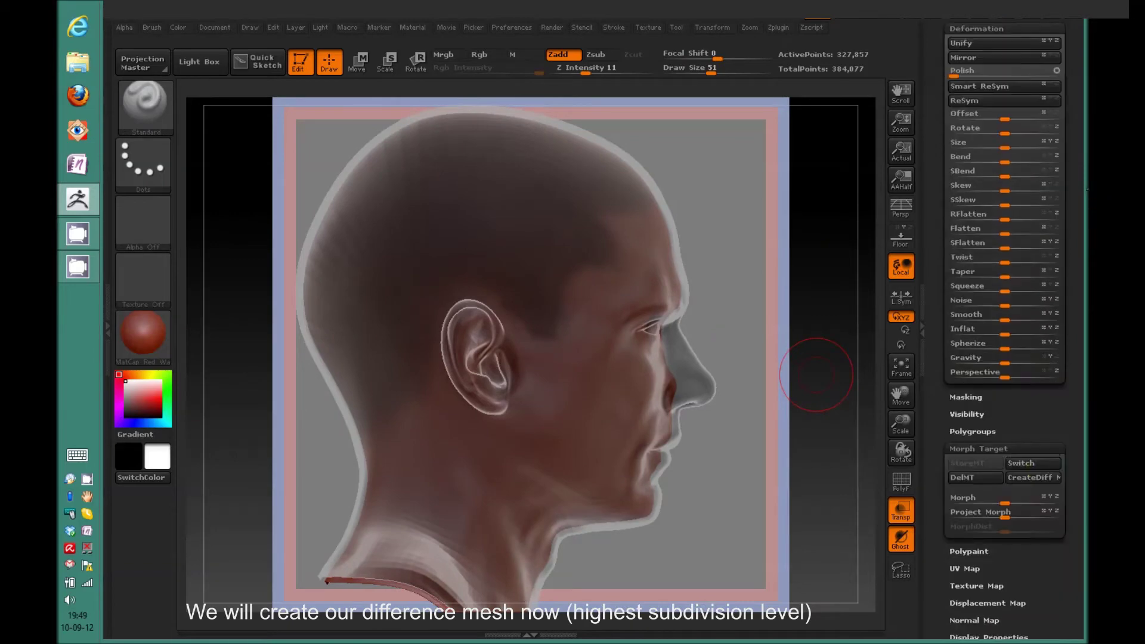
- Create a difference mesh from the morph target and open it to examine the nose, eyes and mouth for intersections
{"action": "left_click", "coordinate": [1037, 501]}
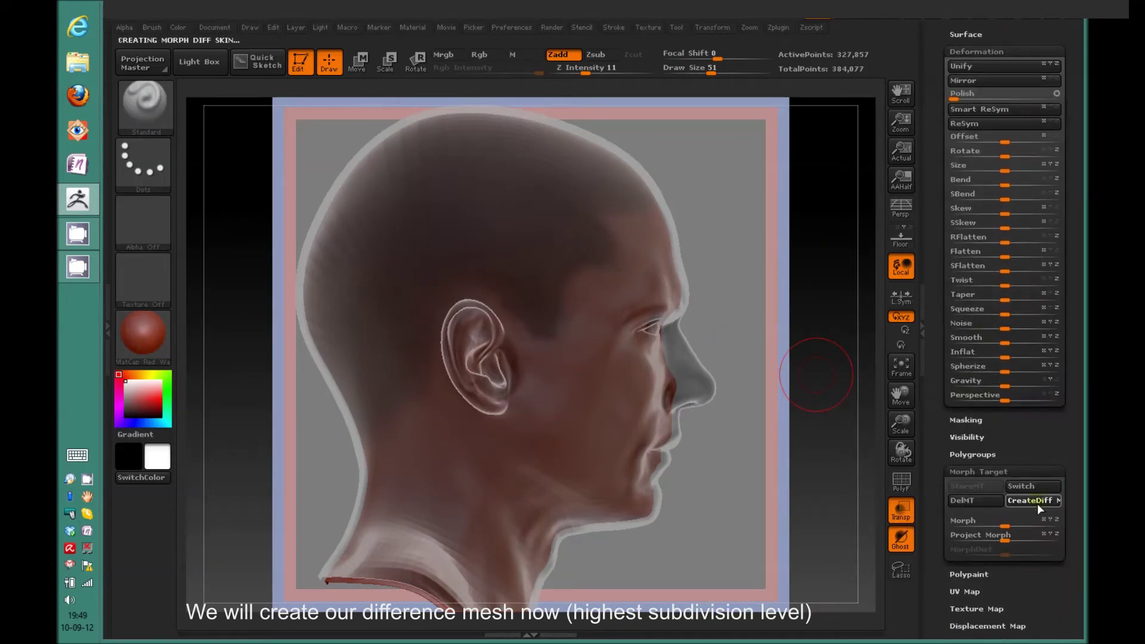
{"action": "left_click", "coordinate": [977, 194]}
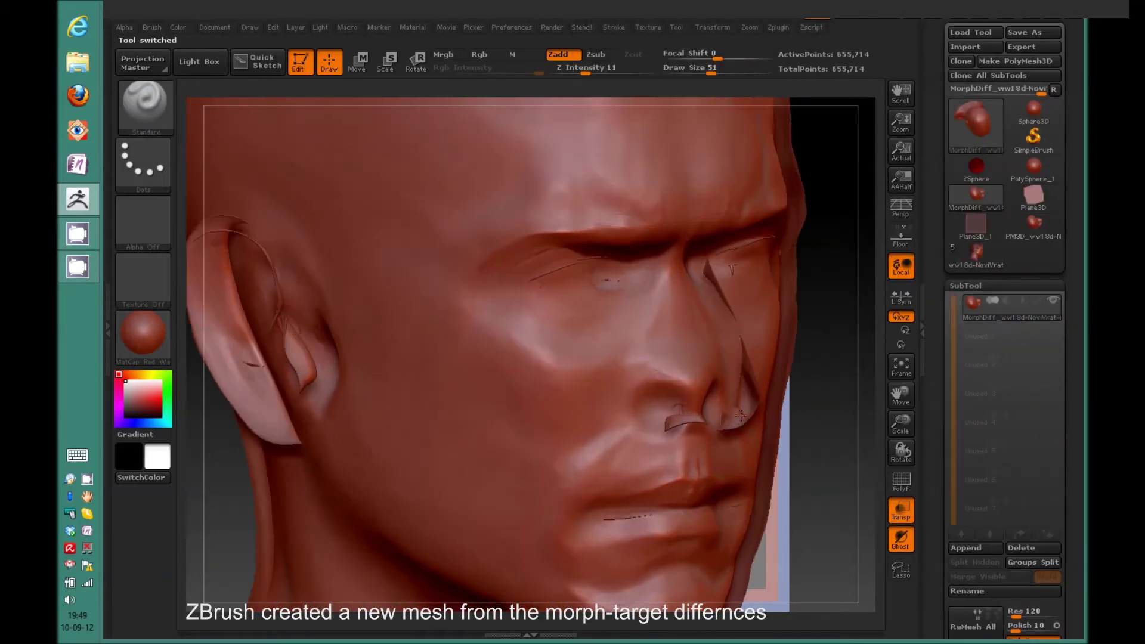
{"action": "left_click_drag", "start_coordinate": [799, 418], "coordinate": [829, 341]}
{"action": "left_click_drag", "start_coordinate": [816, 469], "coordinate": [577, 286]}
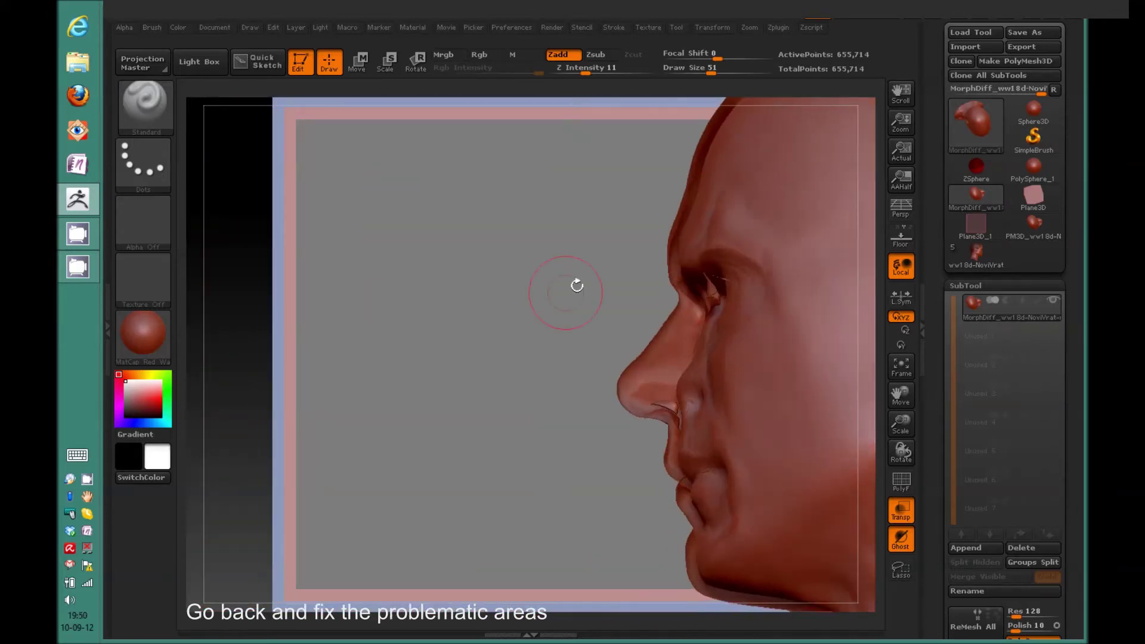
- Return to the head tool, hide the outer shell guide and smooth the inner shell's ear at a lower subdivision level
{"action": "left_click", "coordinate": [979, 250]}
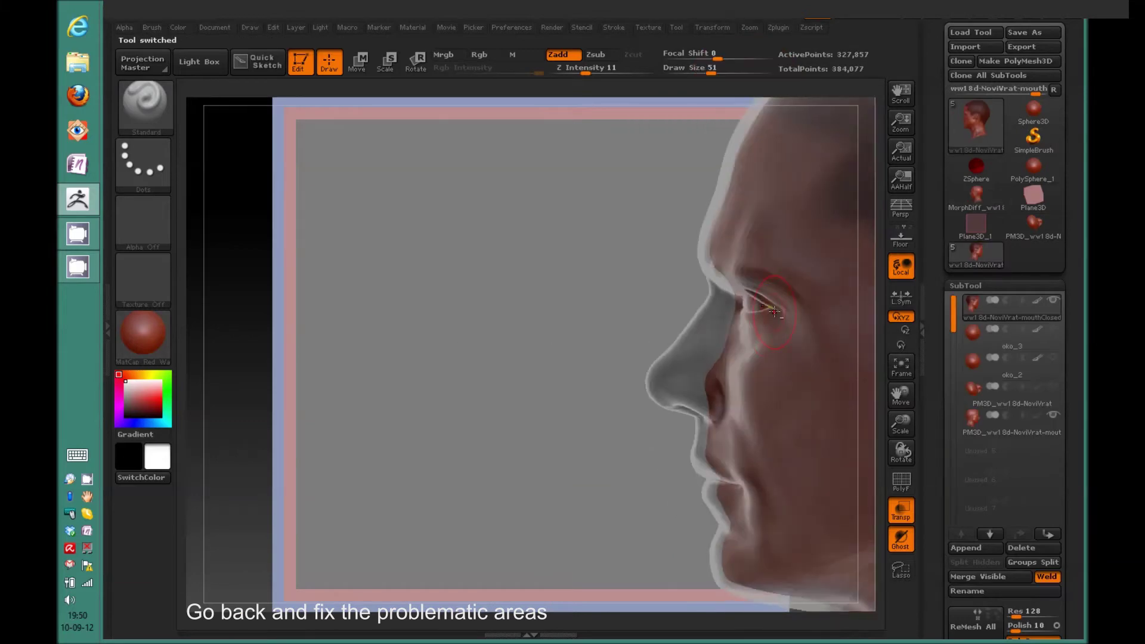
{"action": "left_click_drag", "start_coordinate": [627, 322], "coordinate": [478, 333]}
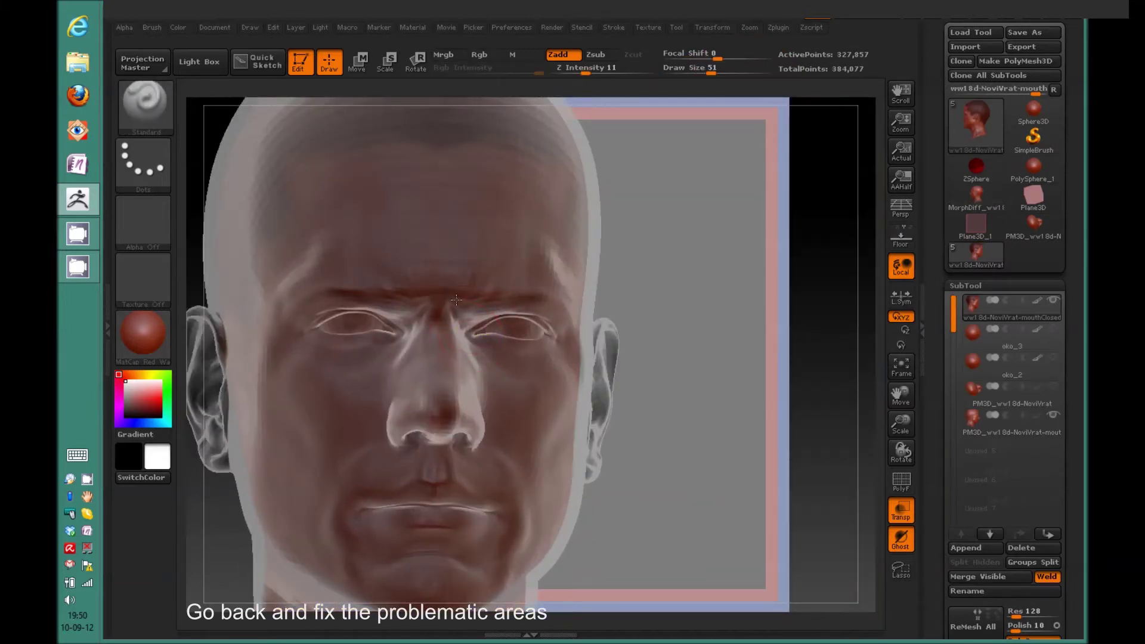
{"action": "left_click_drag", "start_coordinate": [700, 319], "coordinate": [525, 340]}
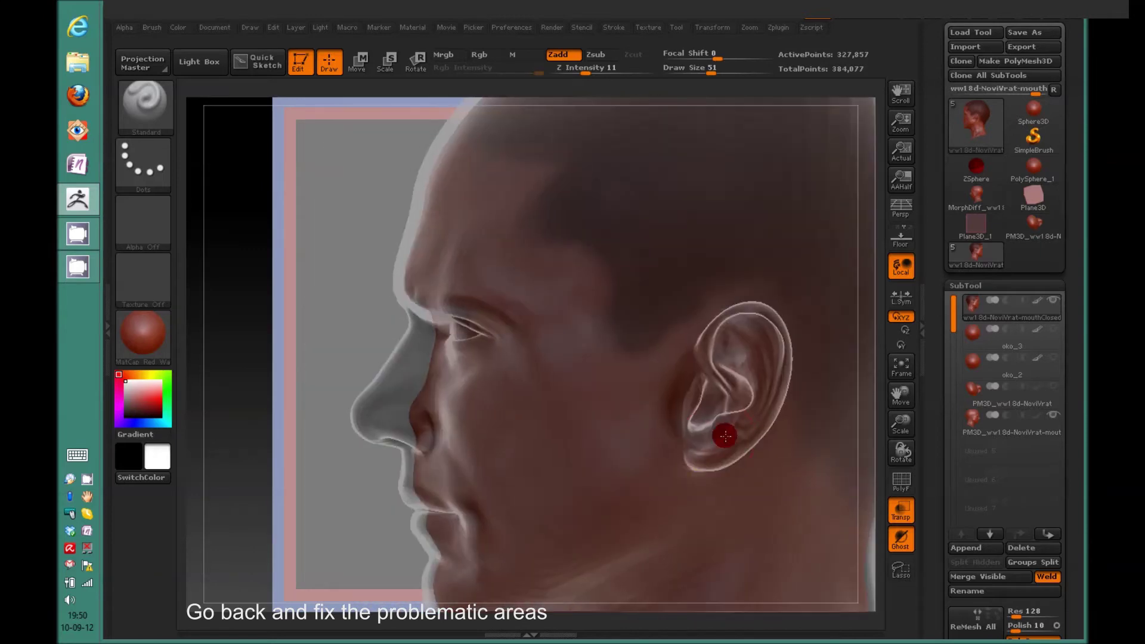
{"action": "left_click", "coordinate": [1053, 415]}
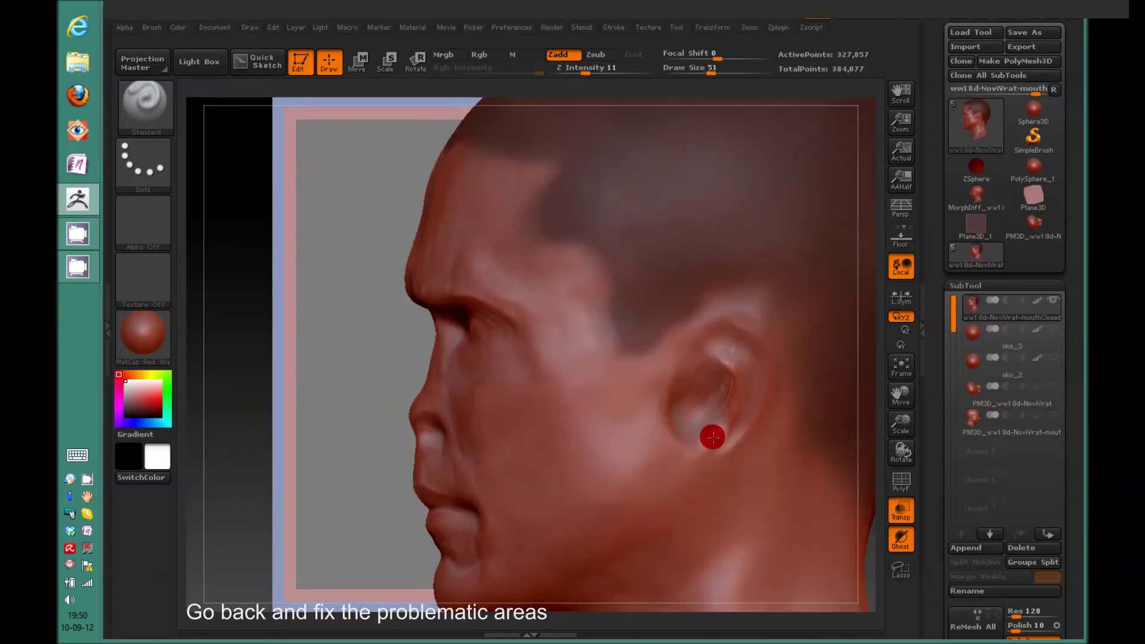
{"action": "key", "text": "shift"}
{"action": "left_click_drag", "start_coordinate": [730, 408], "coordinate": [733, 396], "text": "shift"}
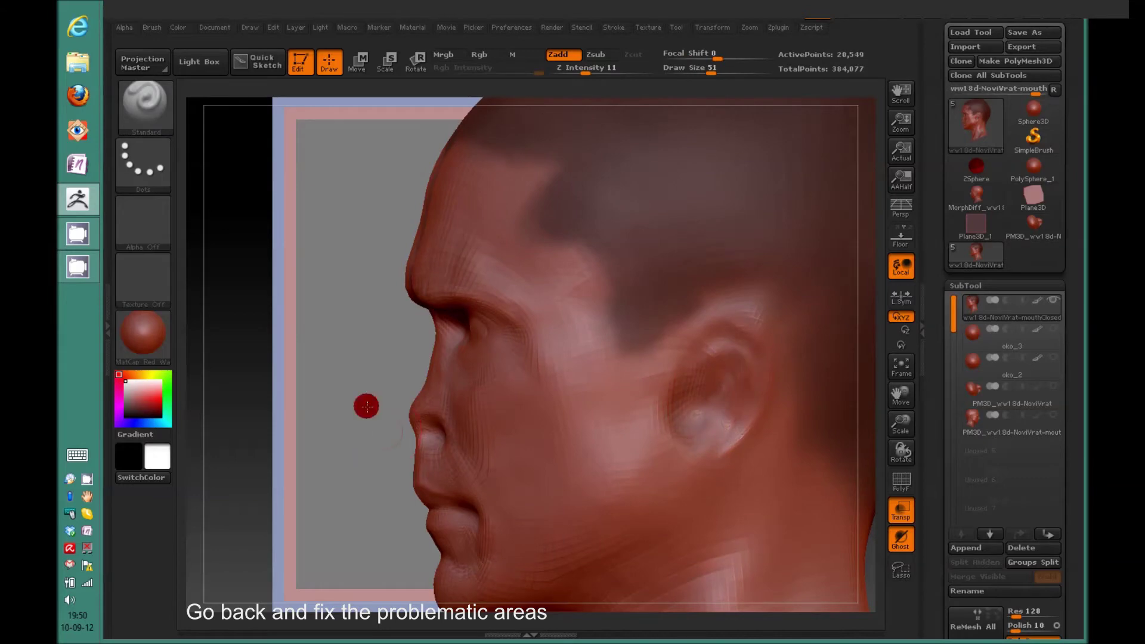
{"action": "left_click_drag", "start_coordinate": [367, 406], "coordinate": [537, 343]}
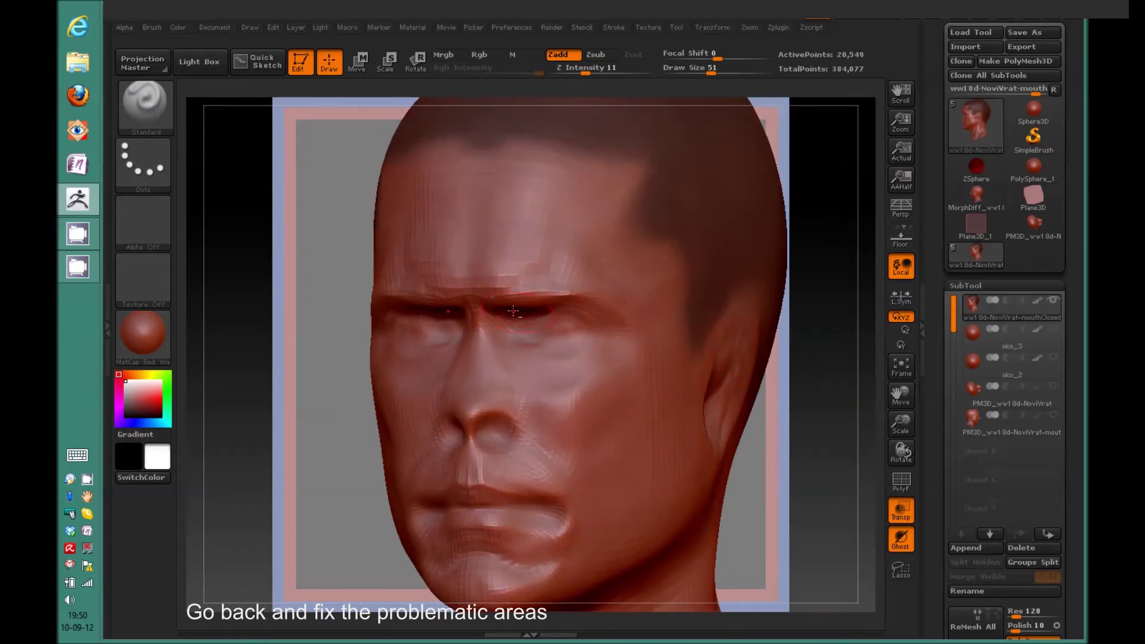
{"action": "left_click_drag", "start_coordinate": [800, 316], "coordinate": [859, 321]}
- Show the outer shell guide again and save the tool as ww18d-NoviVrat-mouthClosed-InnerSide
{"action": "left_click", "coordinate": [1053, 415]}
{"action": "left_click_drag", "start_coordinate": [740, 357], "coordinate": [737, 427]}
{"action": "left_click", "coordinate": [1038, 32]}
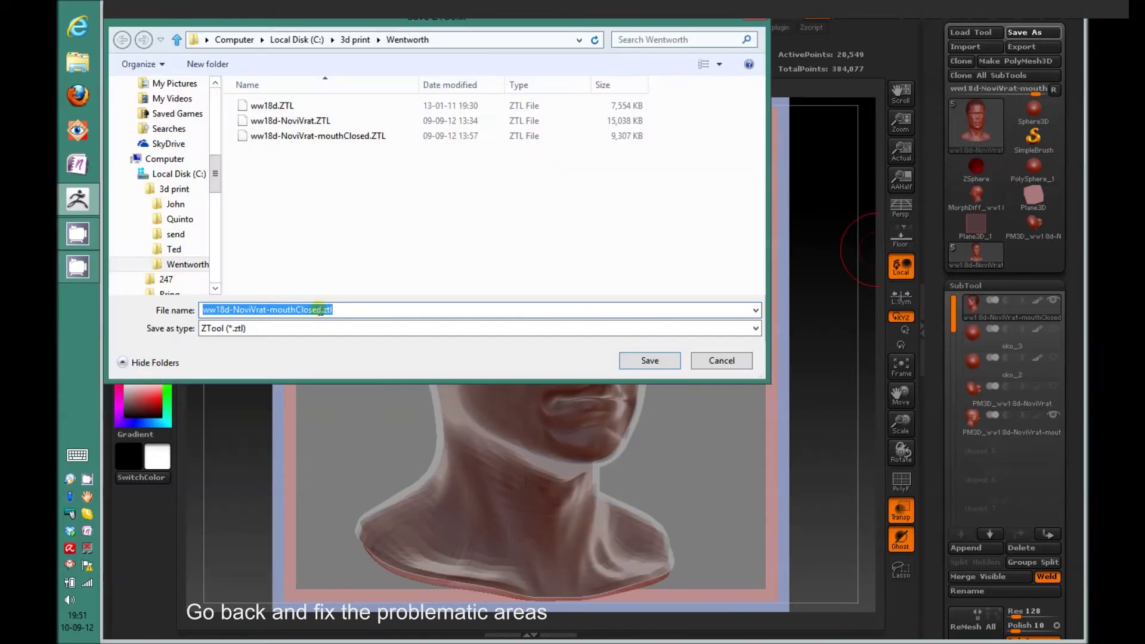
{"action": "type", "text": "-InnerSide"}
{"action": "key", "text": "Return"}
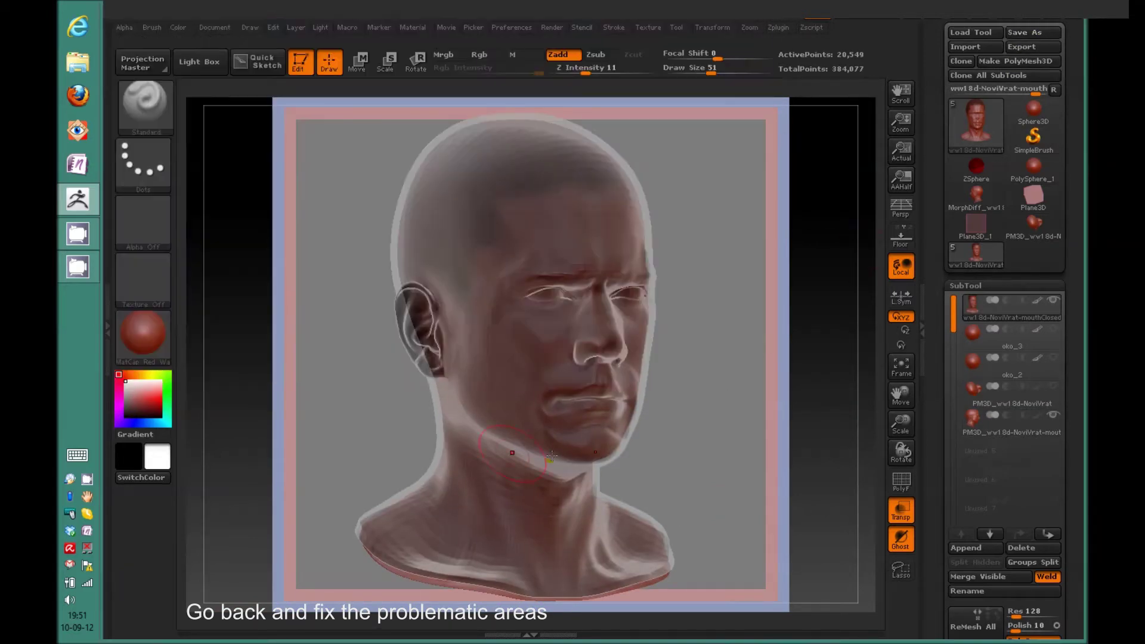
- Hide the outer shell guide, raise the head to its highest subdivision level, switch the morph target and create a difference mesh
{"action": "left_click", "coordinate": [1053, 417]}
{"action": "left_click_drag", "start_coordinate": [1050, 537], "coordinate": [1039, 489]}
{"action": "left_click_drag", "start_coordinate": [997, 297], "coordinate": [1028, 296]}
{"action": "left_click_drag", "start_coordinate": [1044, 453], "coordinate": [1039, 331]}
{"action": "left_click", "coordinate": [1037, 479]}
{"action": "left_click", "coordinate": [1038, 477]}
{"action": "left_click", "coordinate": [1034, 491]}
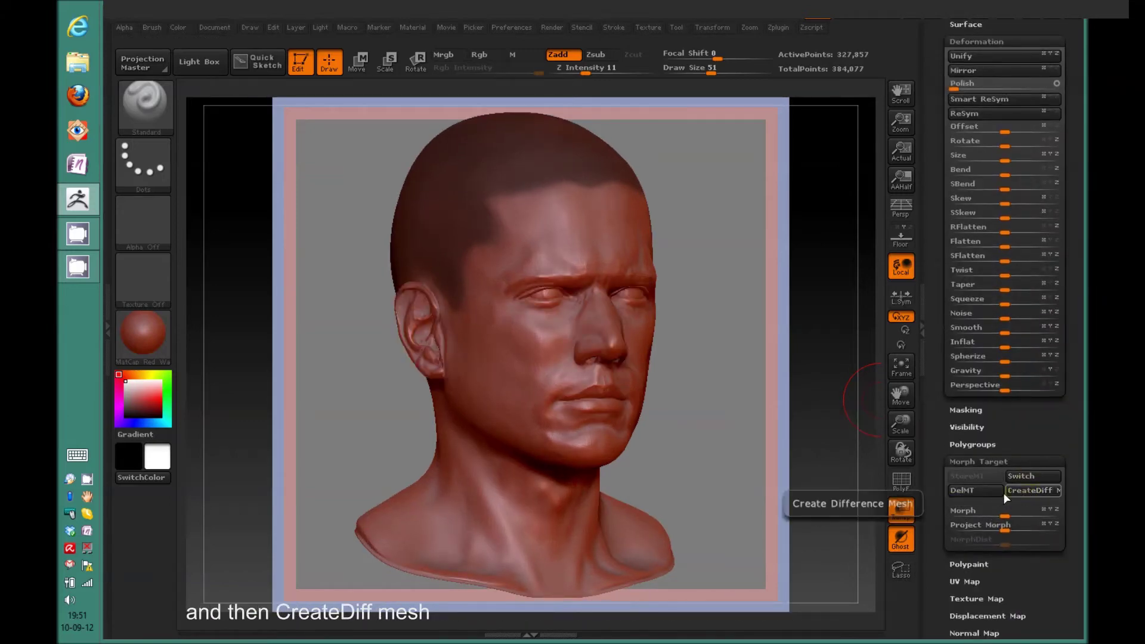
- Open the new difference mesh and inspect the hollow head from the front and side
{"action": "left_click", "coordinate": [986, 258]}
{"action": "mouse_move", "coordinate": [701, 434]}
{"action": "left_mouse_down"}
{"action": "mouse_move", "coordinate": [719, 312]}
{"action": "mouse_move", "coordinate": [692, 436]}
{"action": "left_mouse_up"}
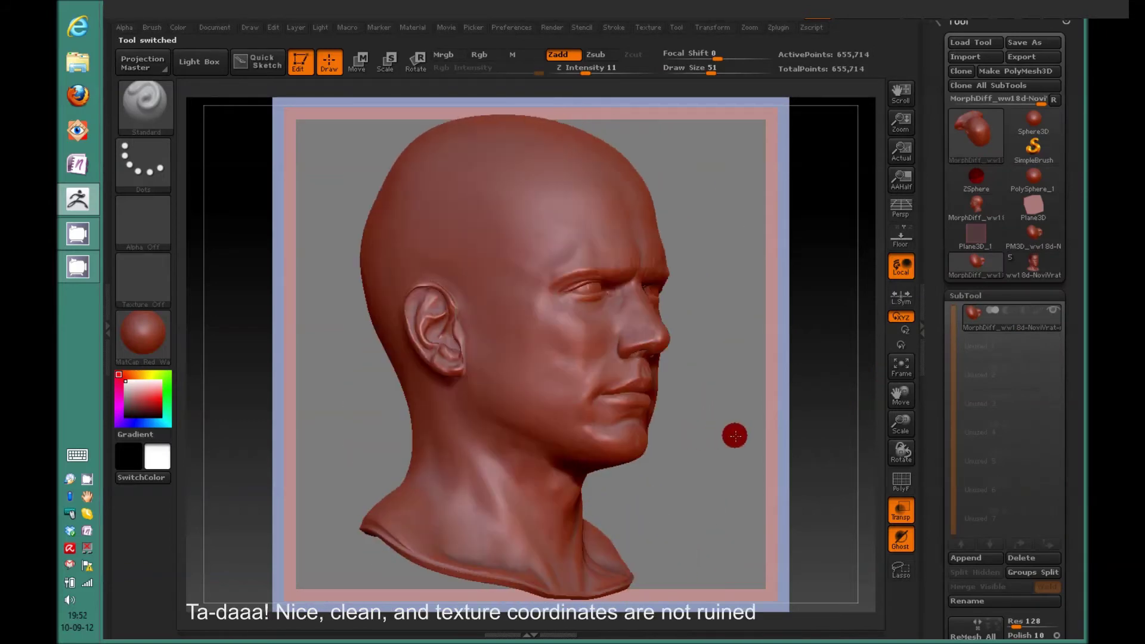
{"action": "left_click_drag", "start_coordinate": [735, 435], "coordinate": [868, 362]}
- Return to the head tool, switch its morph target at the lowest subdivision level and show the outer shell guide
{"action": "left_click", "coordinate": [1034, 264]}
{"action": "left_click_drag", "start_coordinate": [1083, 352], "coordinate": [1084, 36]}
{"action": "left_click_drag", "start_coordinate": [1021, 365], "coordinate": [955, 365]}
{"action": "left_click_drag", "start_coordinate": [794, 406], "coordinate": [827, 415]}
{"action": "left_click", "coordinate": [1032, 485]}
{"action": "left_click_drag", "start_coordinate": [1081, 417], "coordinate": [1069, 503]}
{"action": "left_click", "coordinate": [956, 262]}
{"action": "left_click_drag", "start_coordinate": [1074, 185], "coordinate": [1074, 597]}
{"action": "left_click", "coordinate": [1053, 434]}
- Turn on the wireframe and push the inner shell's bottom neck and shoulder edge inward with the Move brush to thicken the rim
{"action": "mouse_move", "coordinate": [728, 360]}
{"action": "left_mouse_down", "text": "alt"}
{"action": "mouse_move", "coordinate": [694, 434]}
{"action": "mouse_move", "coordinate": [690, 404]}
{"action": "mouse_move", "coordinate": [682, 475]}
{"action": "mouse_move", "coordinate": [620, 494]}
{"action": "mouse_move", "coordinate": [639, 409]}
{"action": "mouse_move", "coordinate": [626, 436]}
{"action": "left_mouse_up", "text": "alt"}
{"action": "key", "text": "shift+f"}
{"action": "key", "text": "b"}
{"action": "key", "text": "m"}
{"action": "key", "text": "v"}
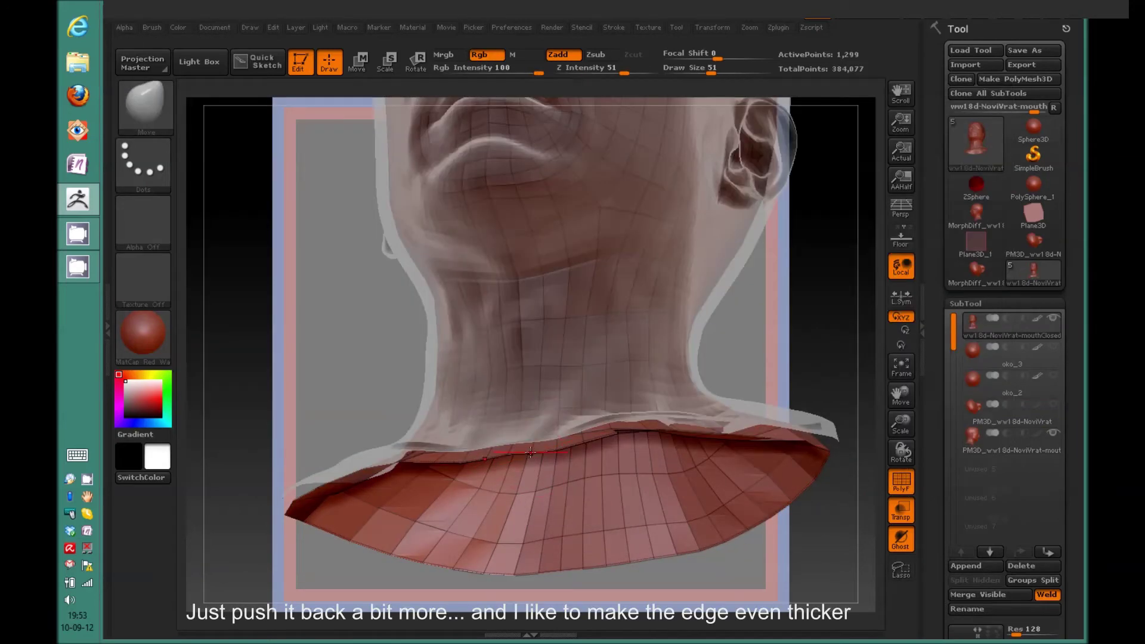
{"action": "left_click_drag", "start_coordinate": [530, 452], "coordinate": [541, 411]}
{"action": "left_click_drag", "start_coordinate": [392, 460], "coordinate": [489, 437]}
{"action": "left_click_drag", "start_coordinate": [372, 468], "coordinate": [407, 449]}
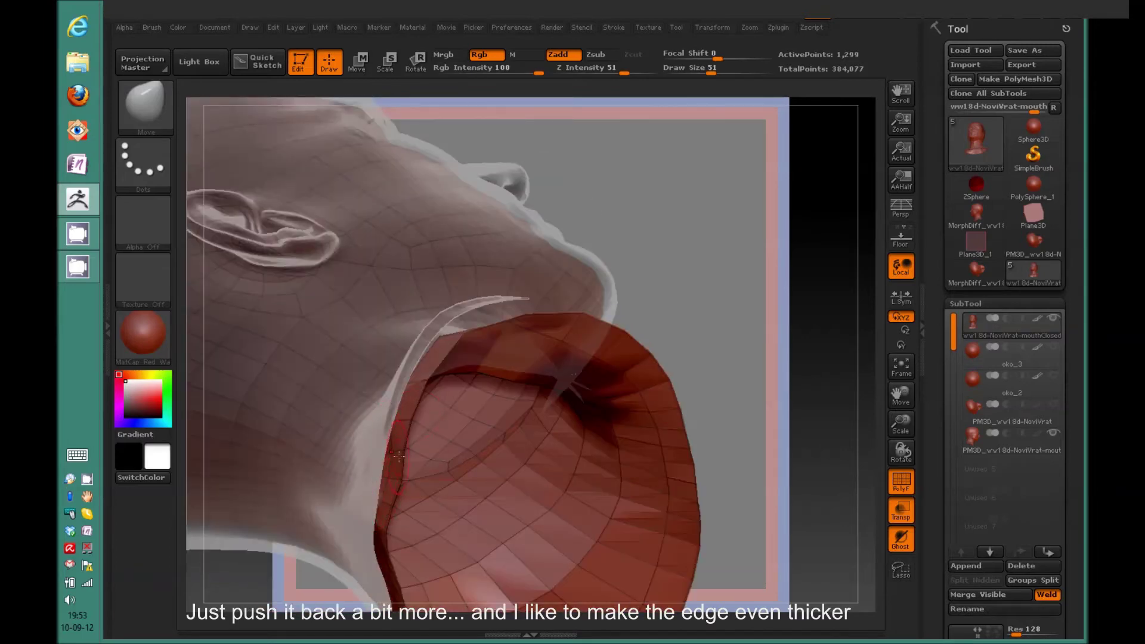
{"action": "mouse_move", "coordinate": [680, 335]}
{"action": "left_mouse_down"}
{"action": "mouse_move", "coordinate": [793, 299]}
{"action": "mouse_move", "coordinate": [686, 382]}
{"action": "left_mouse_up"}
{"action": "left_click_drag", "start_coordinate": [394, 503], "coordinate": [450, 466]}
{"action": "left_click_drag", "start_coordinate": [824, 418], "coordinate": [982, 435]}
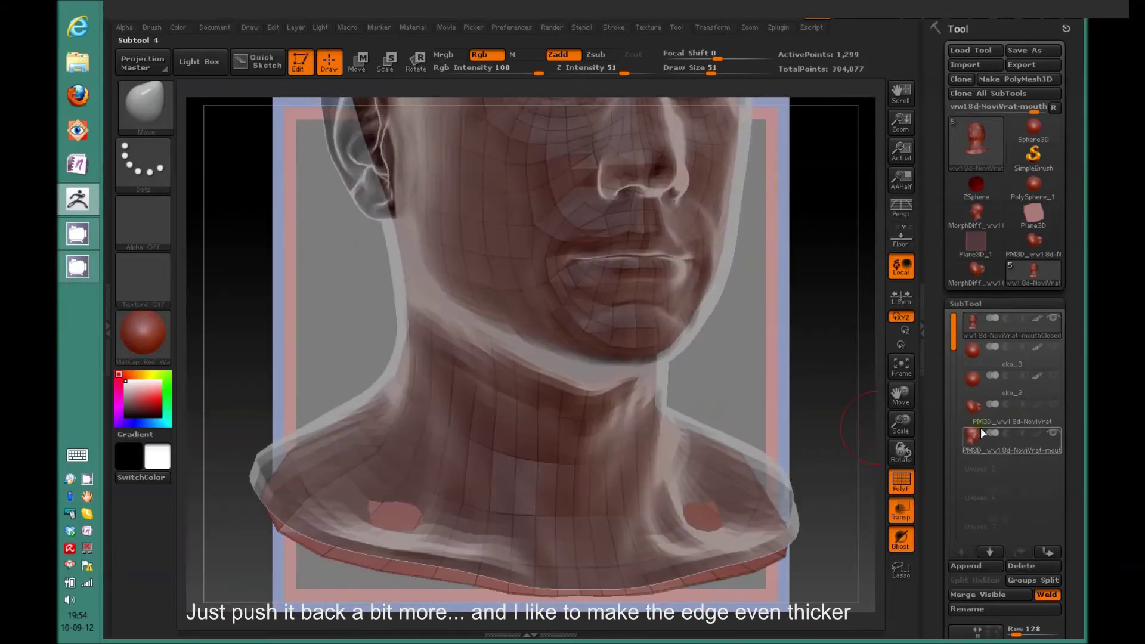
- Hide the outer shell guide, smooth the inner shell's shoulder edge and raise the head to its highest subdivision level
{"action": "key", "text": "d"}
{"action": "left_click_drag", "start_coordinate": [770, 358], "coordinate": [894, 377]}
{"action": "key", "text": "d"}
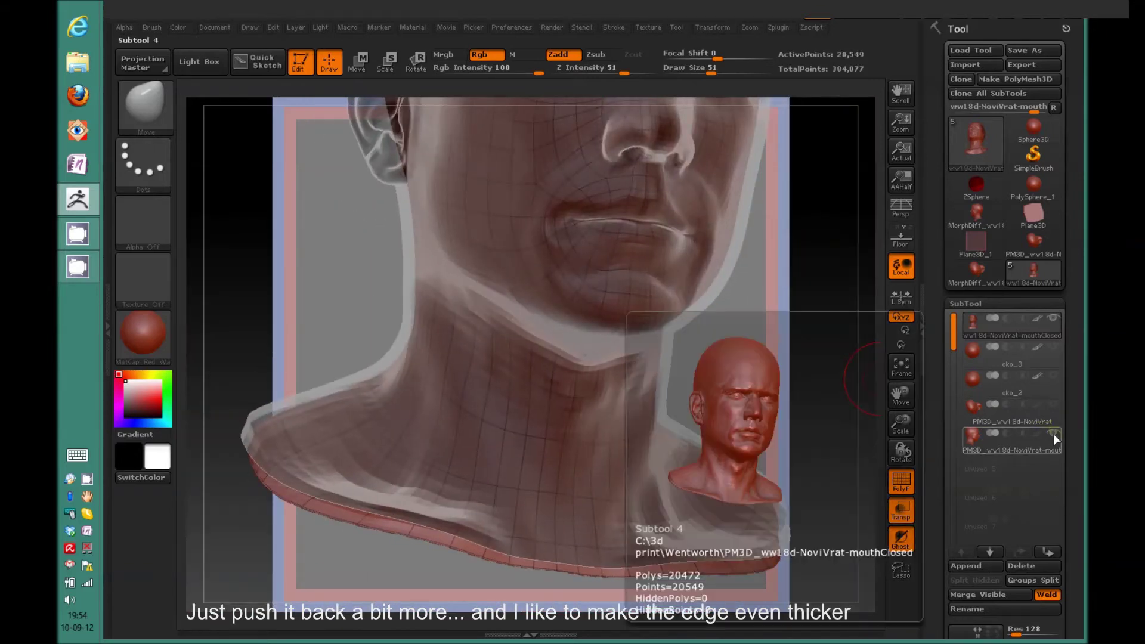
{"action": "left_click", "coordinate": [1055, 436]}
{"action": "key", "text": "d"}
{"action": "mouse_move", "coordinate": [776, 442]}
{"action": "left_mouse_down"}
{"action": "mouse_move", "coordinate": [765, 464]}
{"action": "mouse_move", "coordinate": [778, 546]}
{"action": "mouse_move", "coordinate": [708, 488]}
{"action": "left_mouse_up"}
{"action": "left_click_drag", "start_coordinate": [698, 519], "coordinate": [719, 495], "text": "shift"}
{"action": "mouse_move", "coordinate": [836, 477]}
{"action": "left_mouse_down"}
{"action": "mouse_move", "coordinate": [772, 527]}
{"action": "mouse_move", "coordinate": [839, 504]}
{"action": "left_mouse_up"}
{"action": "key", "text": "d"}
- Switch the morph target, create a new difference mesh and smooth its lower neck edge with the Smooth Crease brush
{"action": "left_click_drag", "start_coordinate": [1074, 507], "coordinate": [1074, 179]}
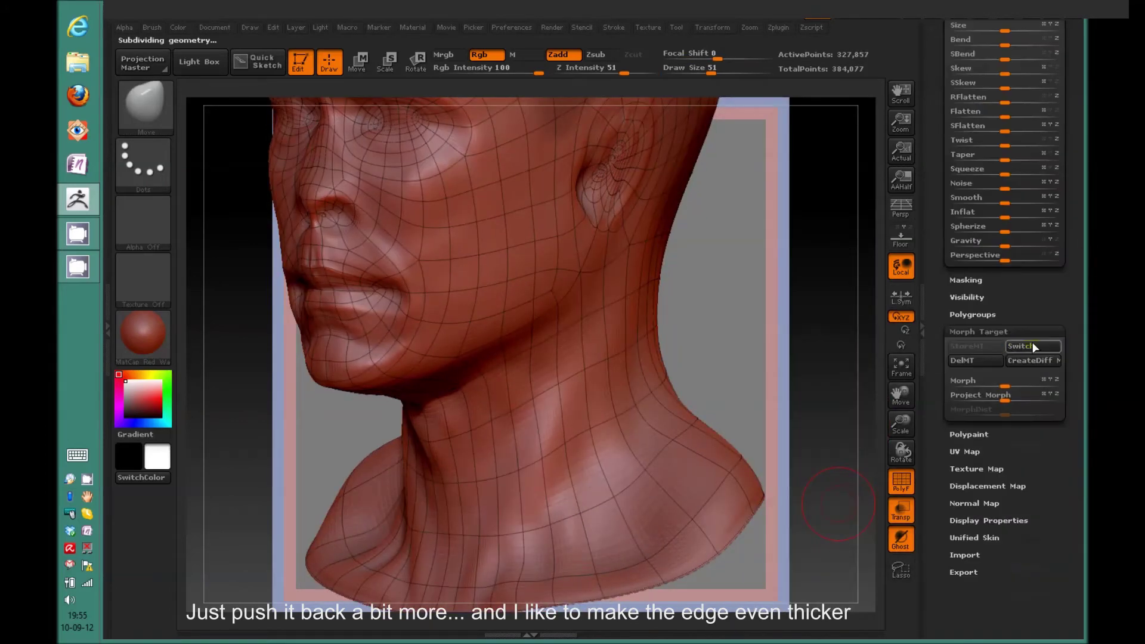
{"action": "left_click", "coordinate": [1033, 348]}
{"action": "left_click_drag", "start_coordinate": [829, 358], "coordinate": [811, 317]}
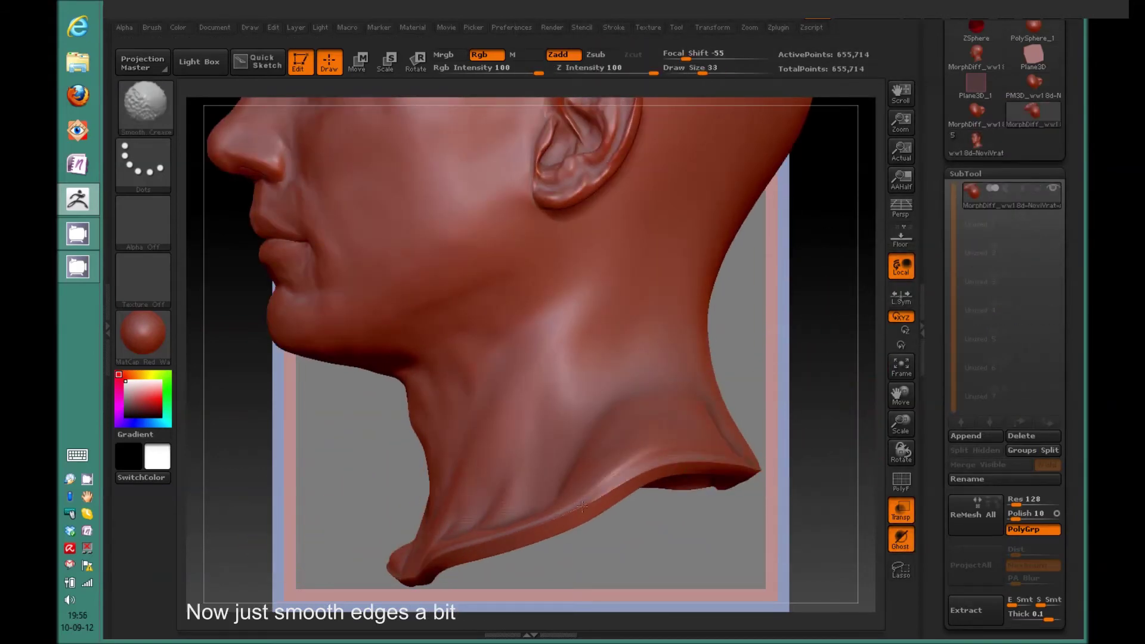
{"action": "mouse_move", "coordinate": [582, 537]}
{"action": "left_mouse_down"}
{"action": "mouse_move", "coordinate": [674, 454]}
{"action": "mouse_move", "coordinate": [772, 286]}
{"action": "mouse_move", "coordinate": [720, 274]}
{"action": "mouse_move", "coordinate": [634, 425]}
{"action": "left_mouse_up"}
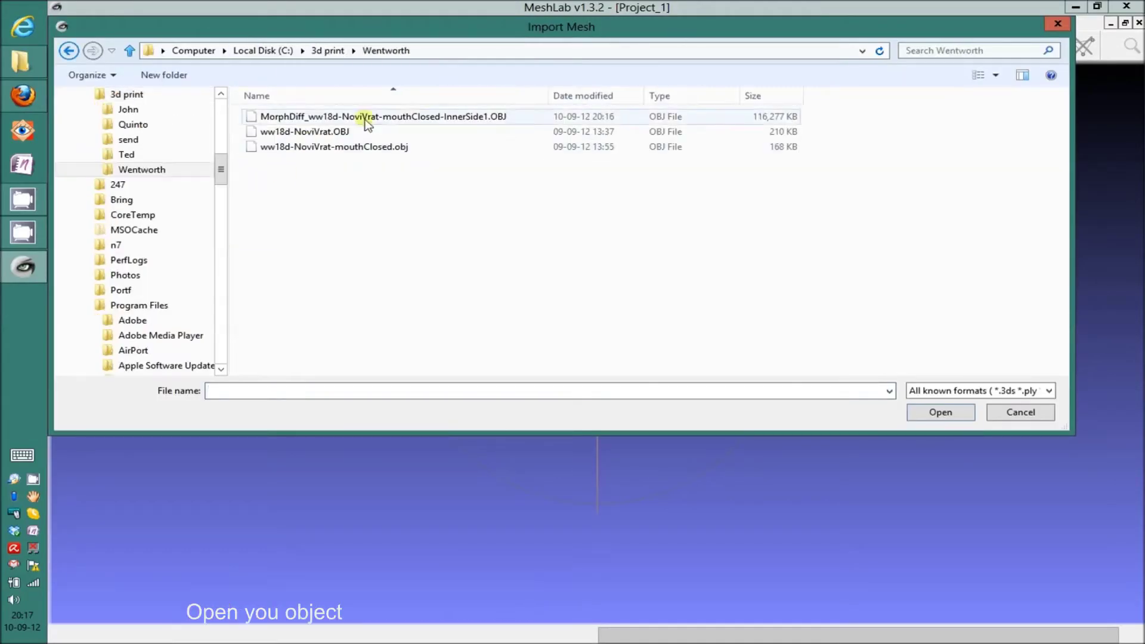
- Switch to MeshLab and import the mesh MorphDiff_ww18d-NoviVrat-mouthClosed-InnerSide1.OBJ
{"action": "left_click", "coordinate": [367, 117]}
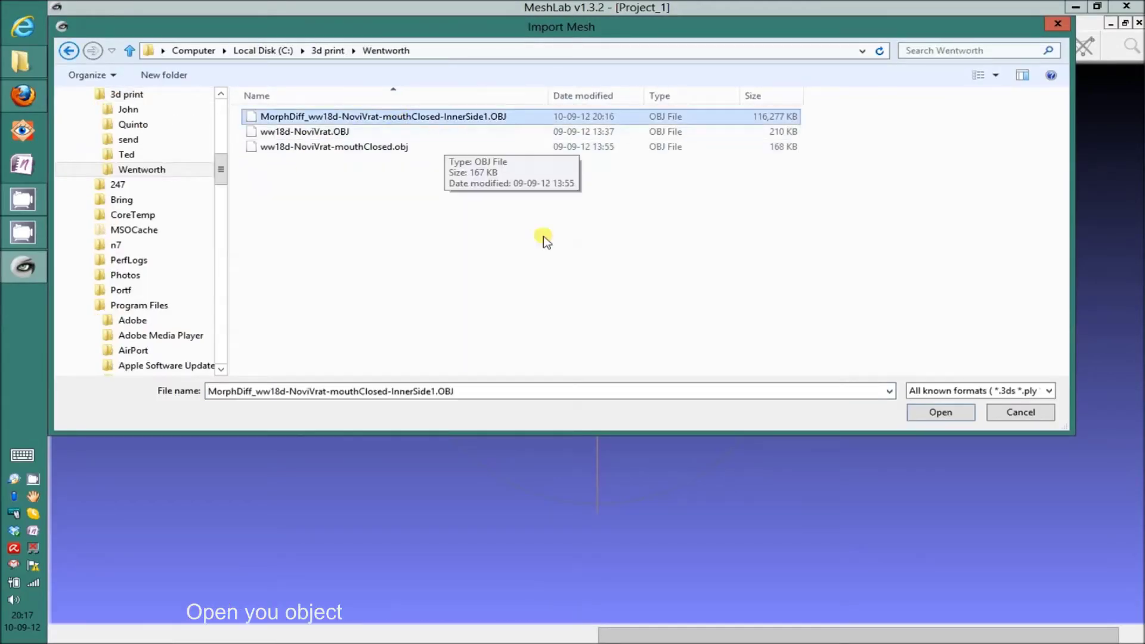
{"action": "left_click", "coordinate": [939, 413]}
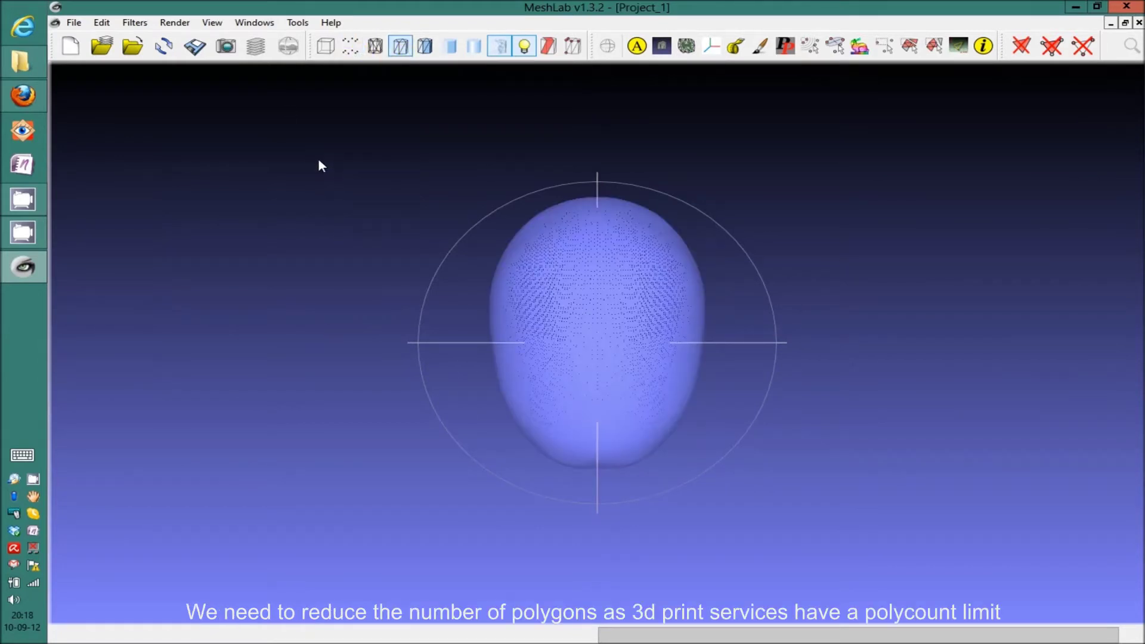
- Start Quadric Edge Collapse Decimation (with texture) and set the target number of faces to 500000
{"action": "left_click", "coordinate": [170, 25]}
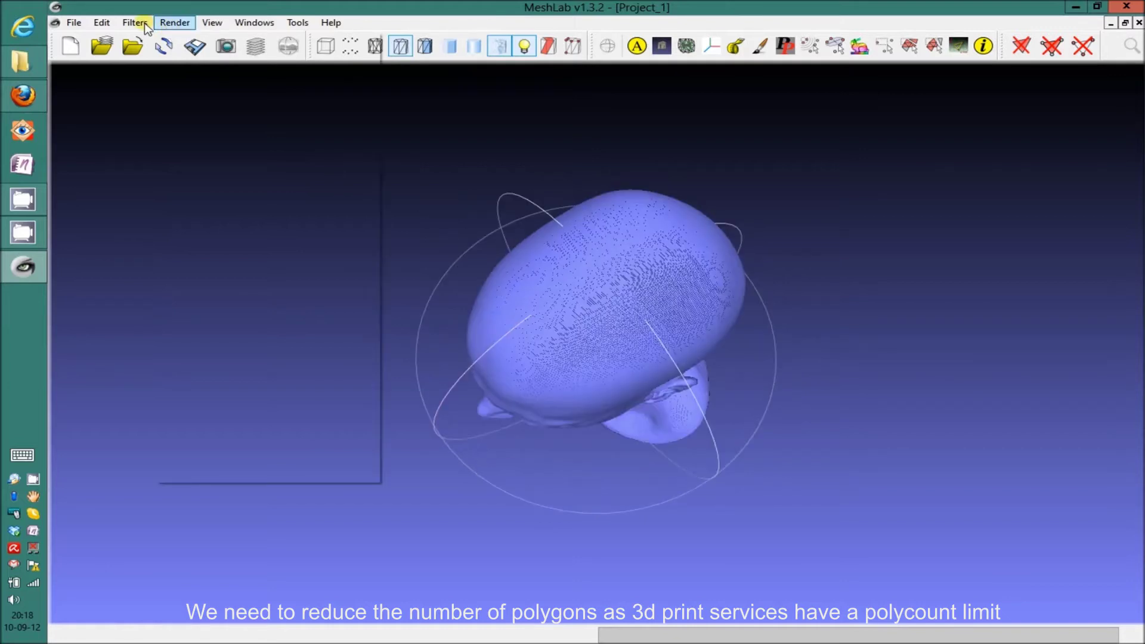
{"action": "left_click", "coordinate": [142, 24]}
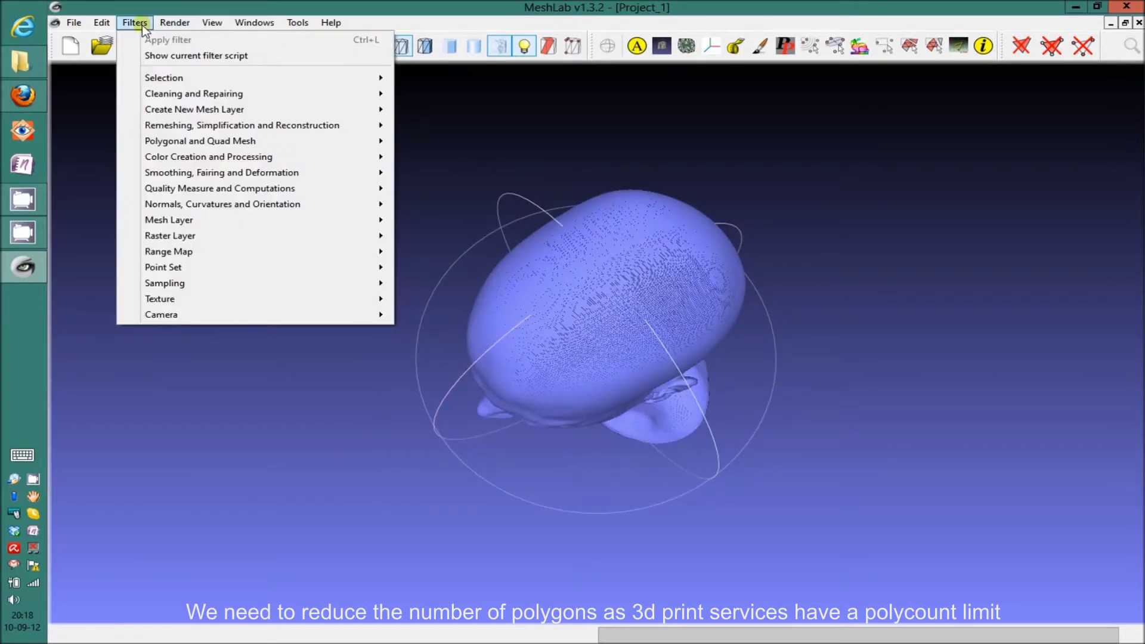
{"action": "mouse_move", "coordinate": [352, 127]}
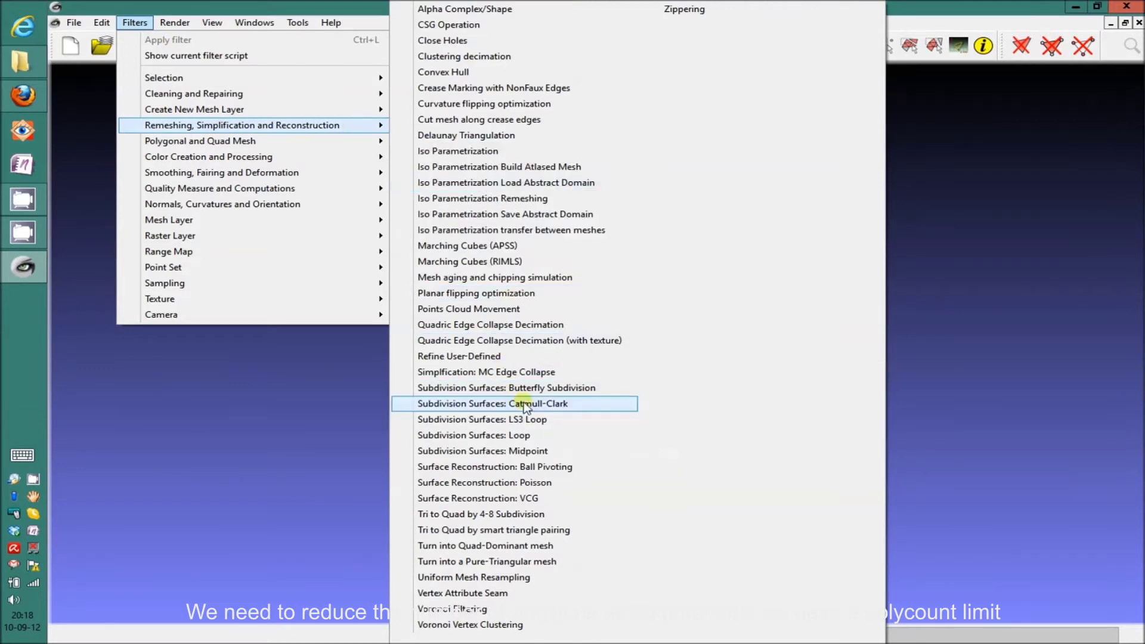
{"action": "left_click", "coordinate": [550, 342]}
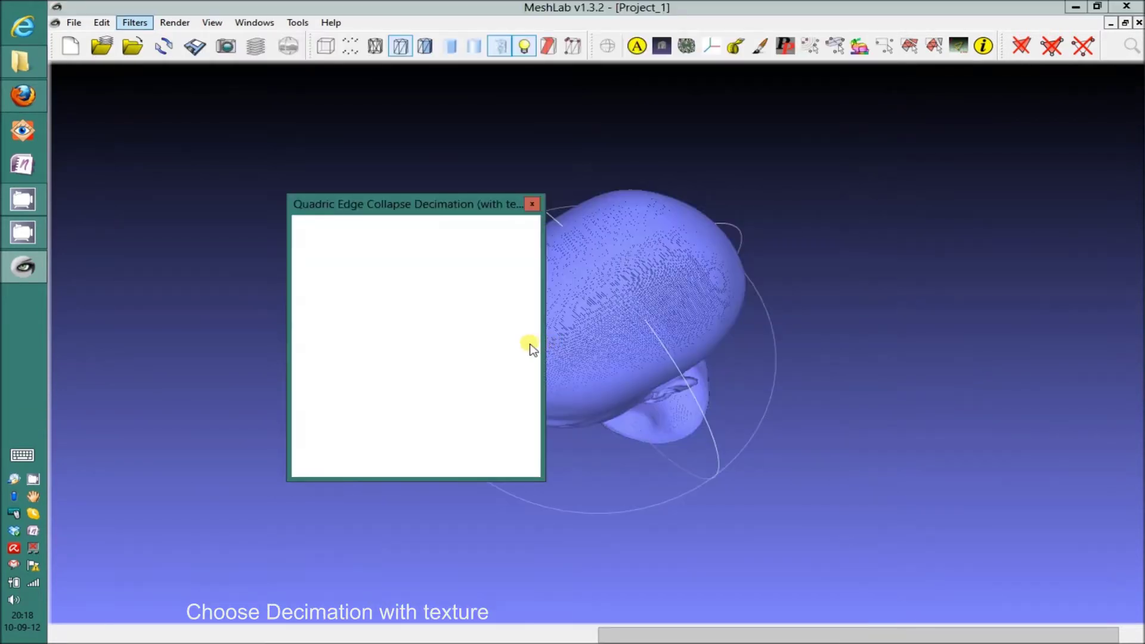
{"action": "left_click_drag", "start_coordinate": [460, 260], "coordinate": [417, 259]}
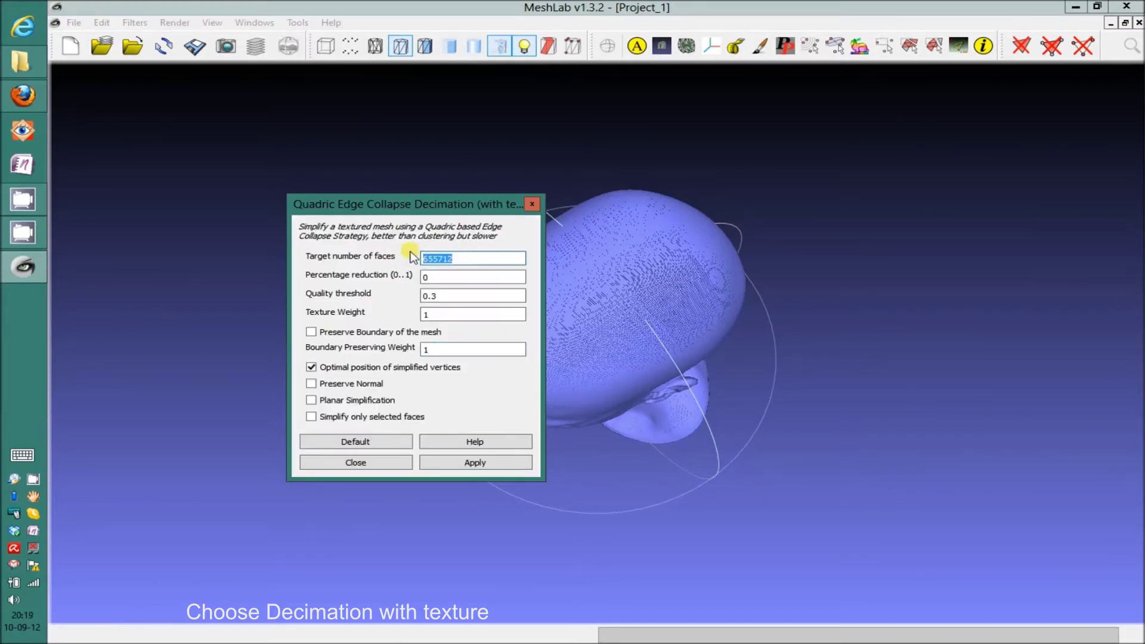
{"action": "type", "text": "500000"}
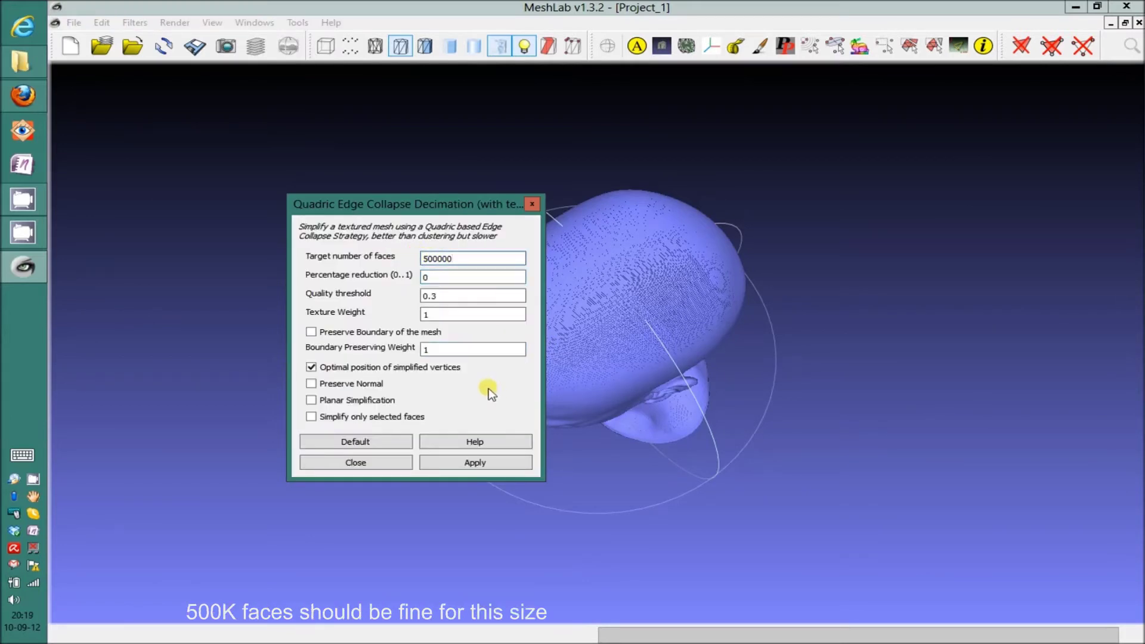
- Apply the Quadric Edge Collapse Decimation to the imported head mesh
{"action": "left_click", "coordinate": [480, 464]}
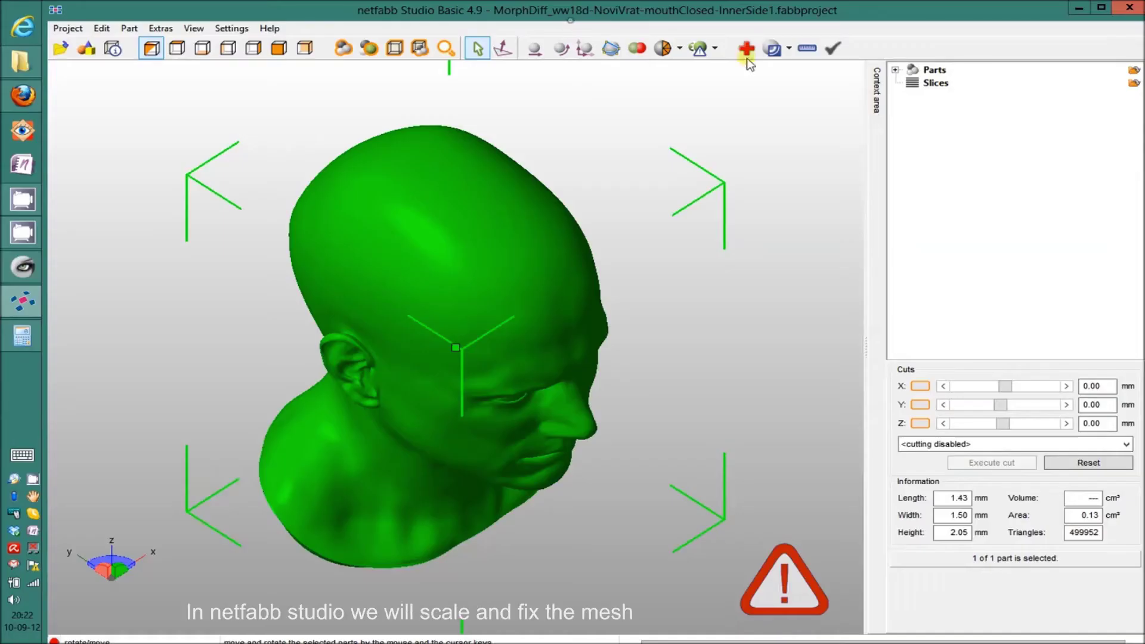
- Switch to netfabb Studio Basic and measure the head's distance from under the chin to the crown in front view
{"action": "left_click", "coordinate": [803, 52]}
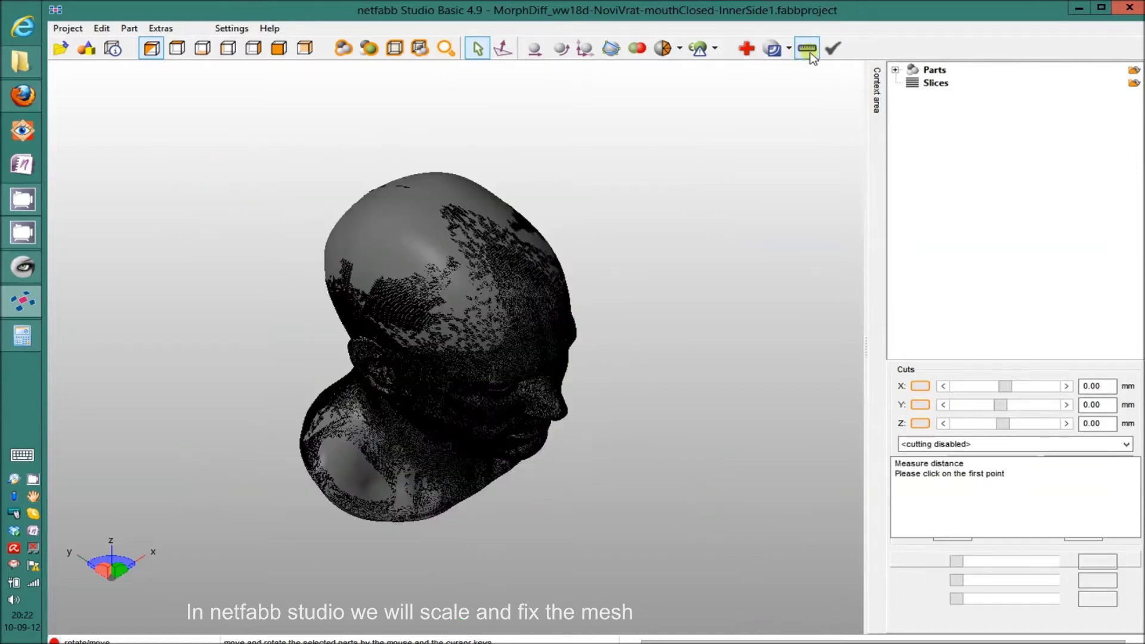
{"action": "left_click", "coordinate": [276, 50]}
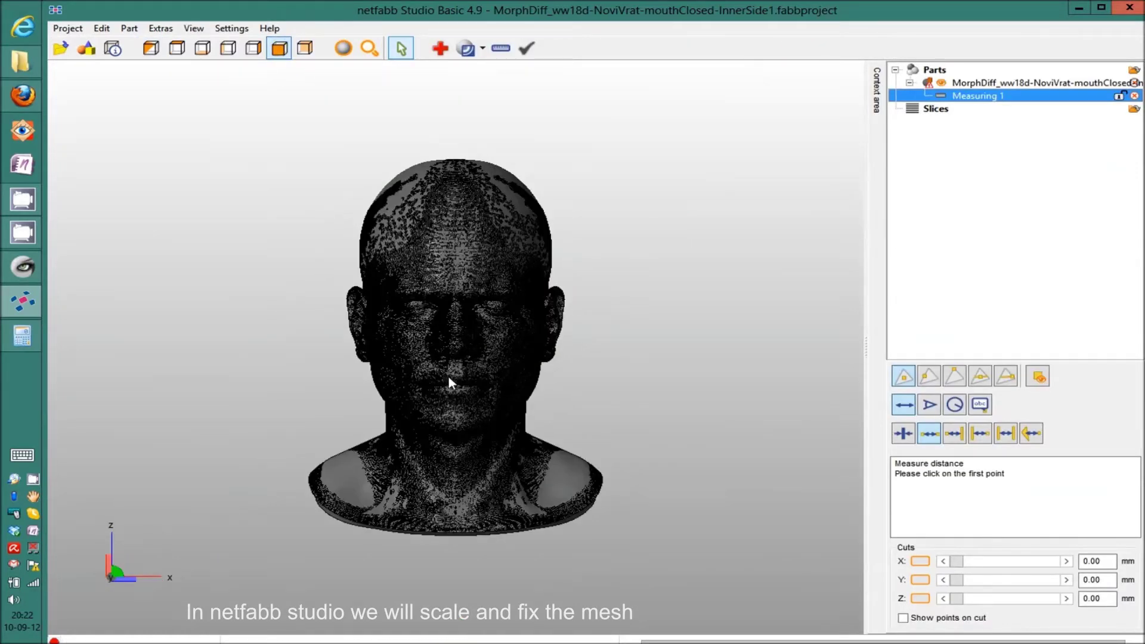
{"action": "scroll", "coordinate": [452, 382], "scroll_direction": "up", "scroll_amount": 3}
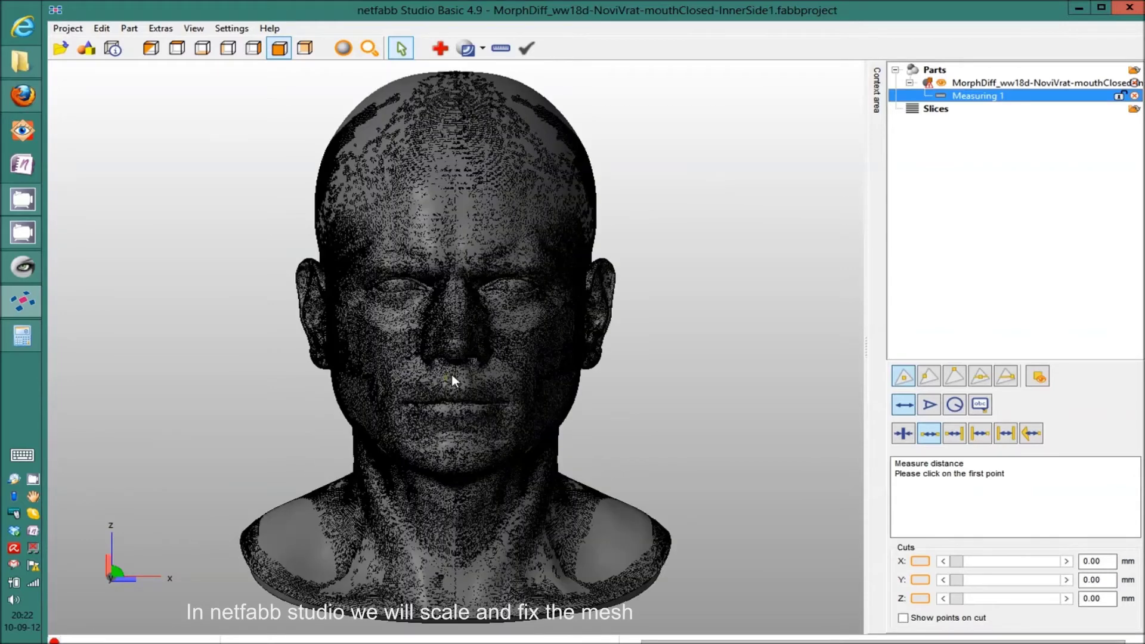
{"action": "left_click", "coordinate": [456, 475]}
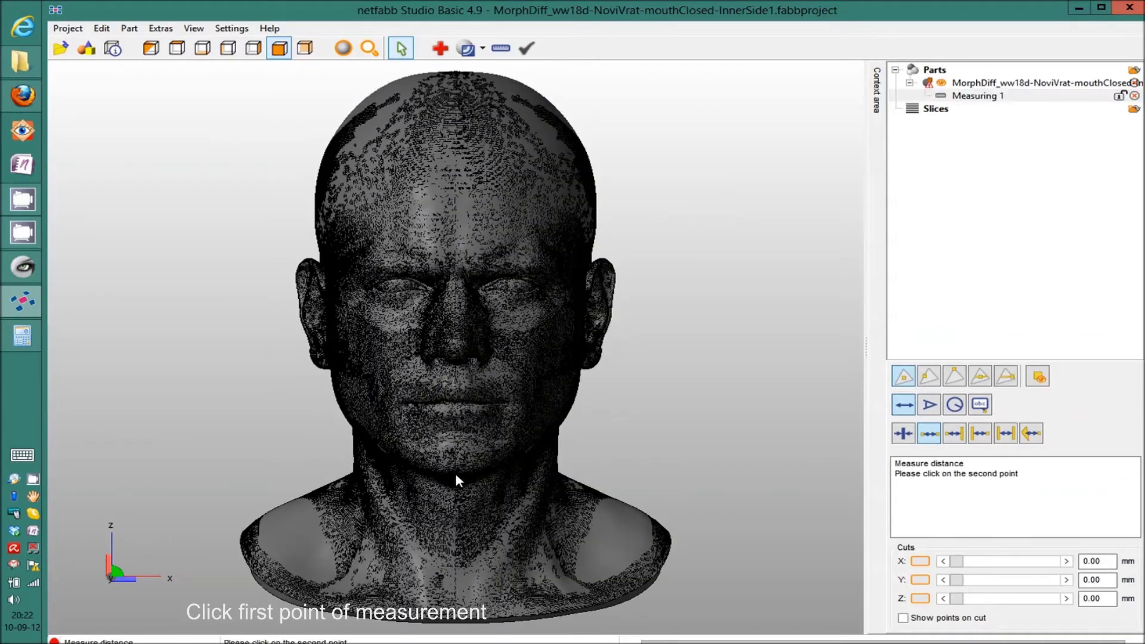
{"action": "left_click", "coordinate": [454, 76]}
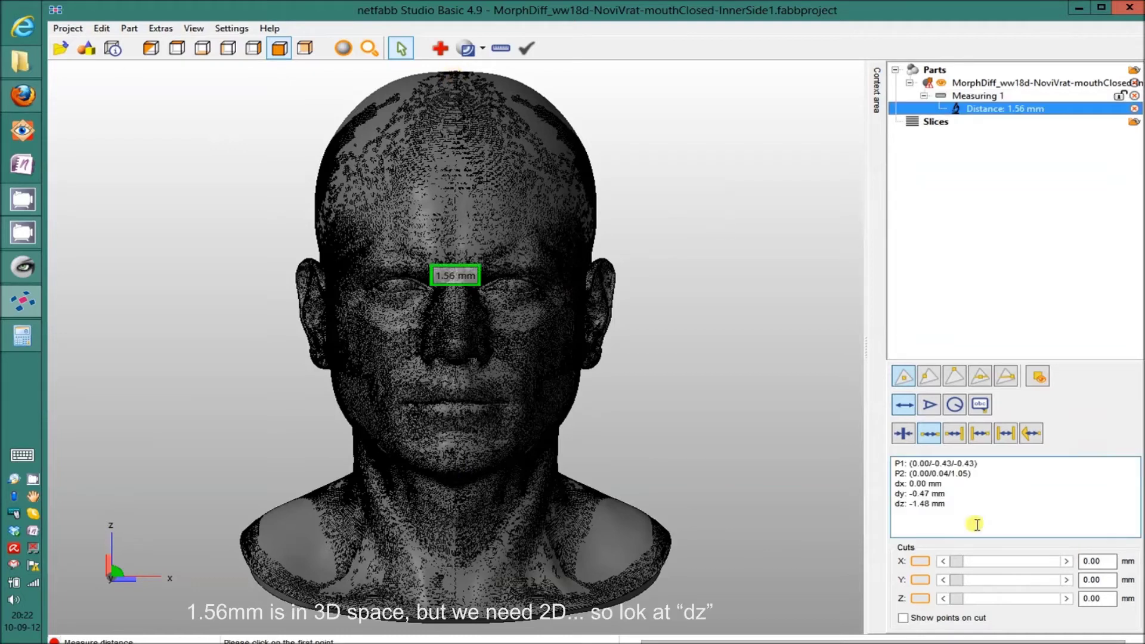
- Calculate the scale factor in Calculator by dividing the intended 42.5 mm height by 1.48, and close Calculator
{"action": "left_click", "coordinate": [22, 336]}
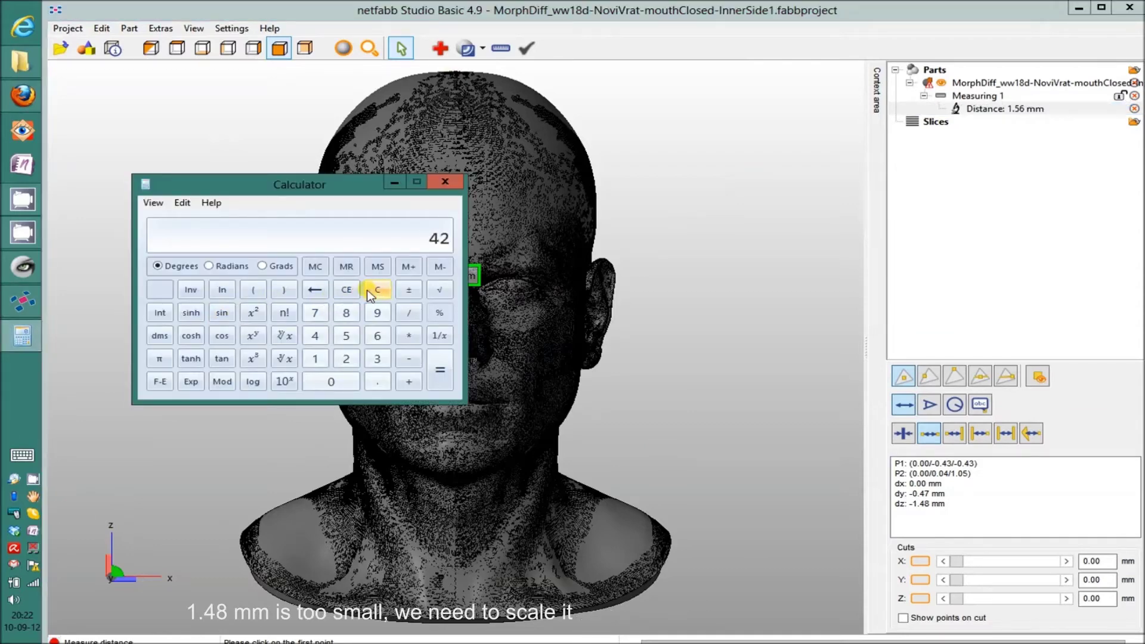
{"action": "type", "text": "42.5 / 1.48"}
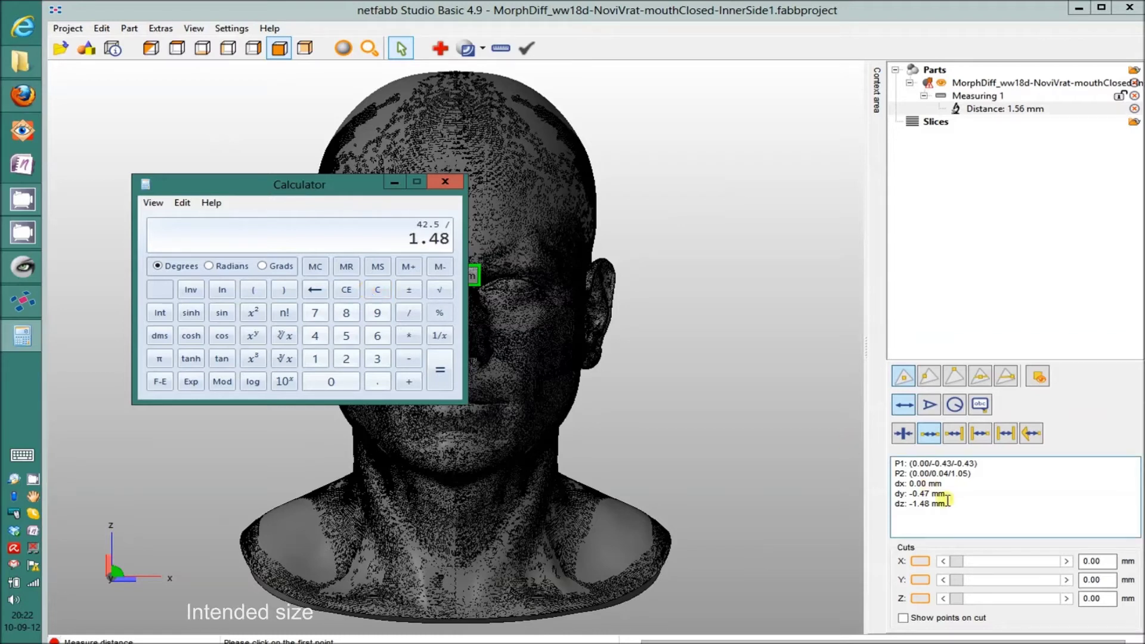
{"action": "key", "text": "Return"}
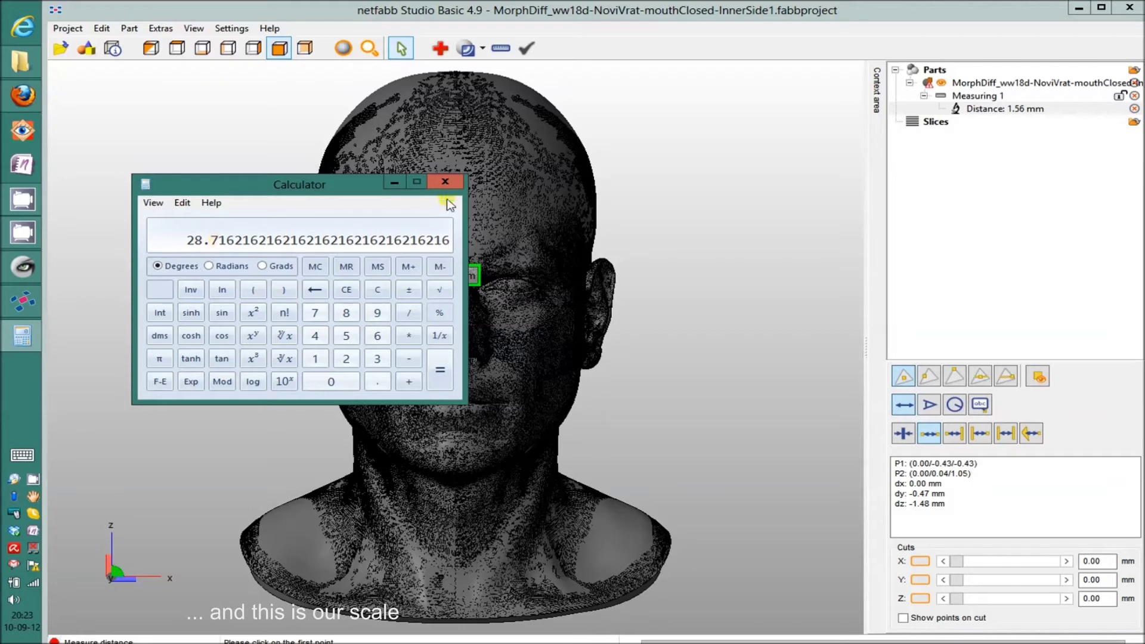
{"action": "left_click", "coordinate": [450, 181]}
- Select the head part and scale it equally on all axes by the factor calculated from 42.5 / 1.48
{"action": "left_click", "coordinate": [161, 28]}
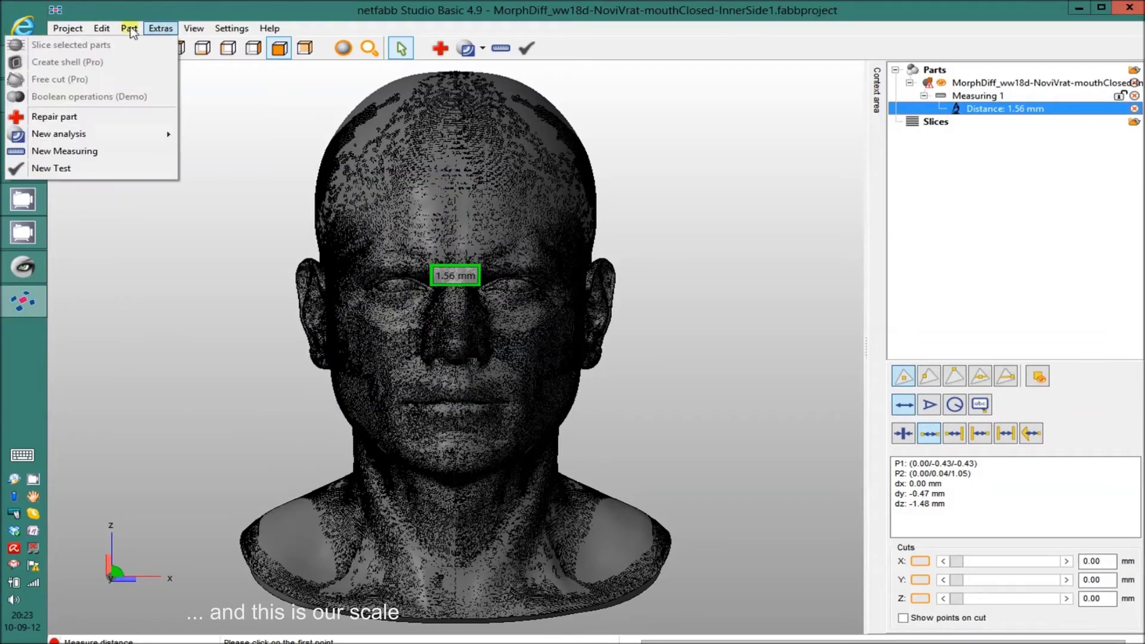
{"action": "left_click", "coordinate": [1016, 84]}
{"action": "left_click", "coordinate": [161, 28]}
{"action": "mouse_move", "coordinate": [127, 31]}
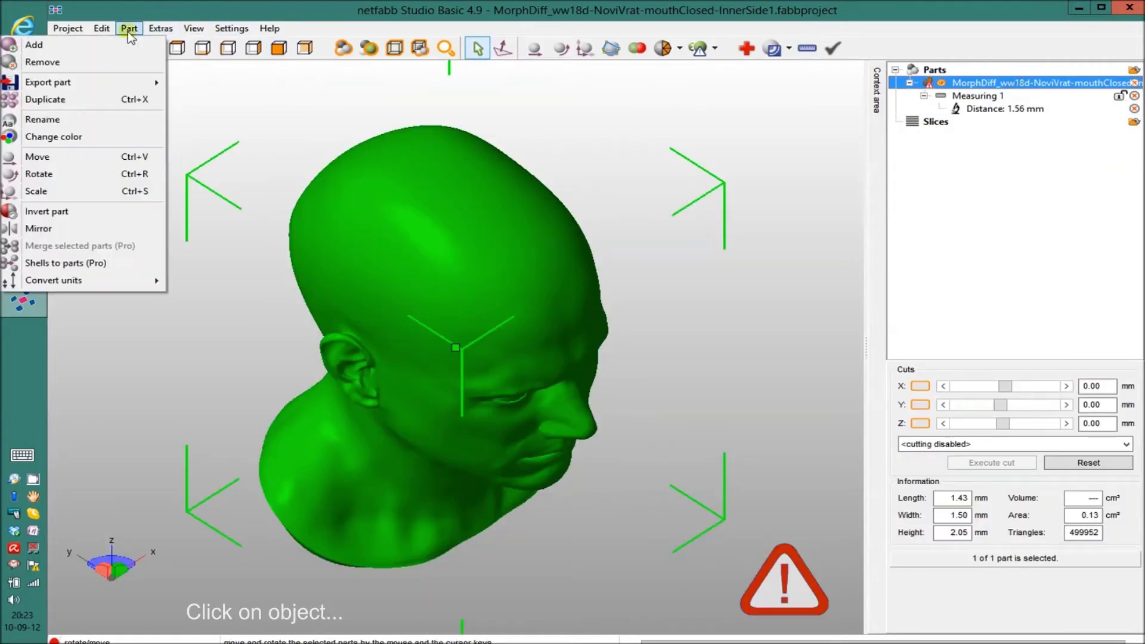
{"action": "left_click", "coordinate": [99, 194]}
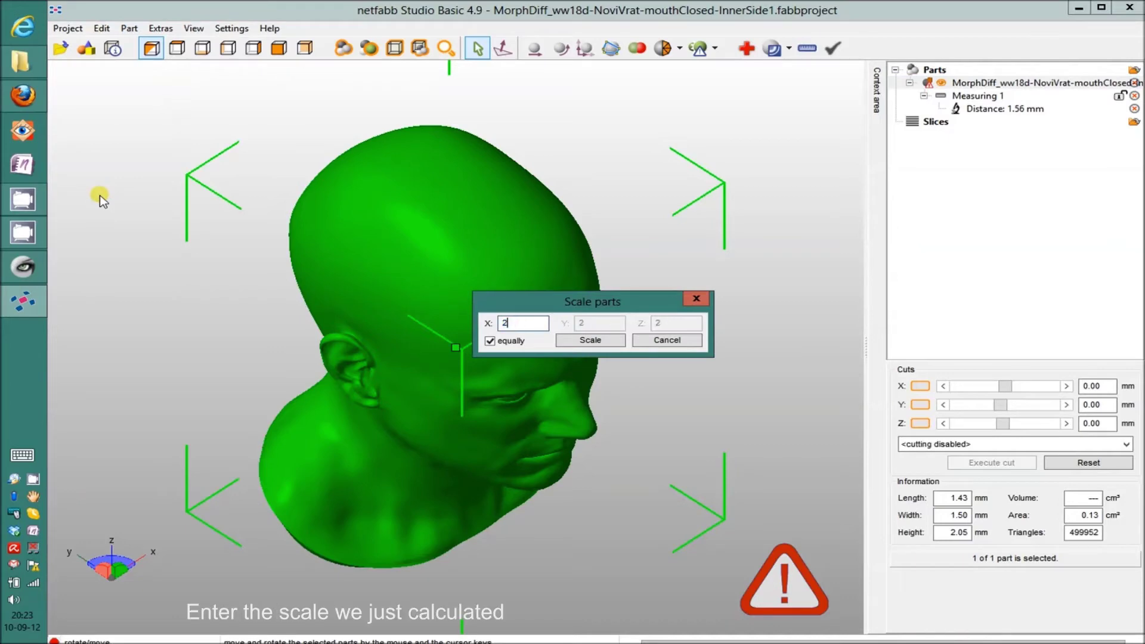
{"action": "left_click", "coordinate": [614, 343]}
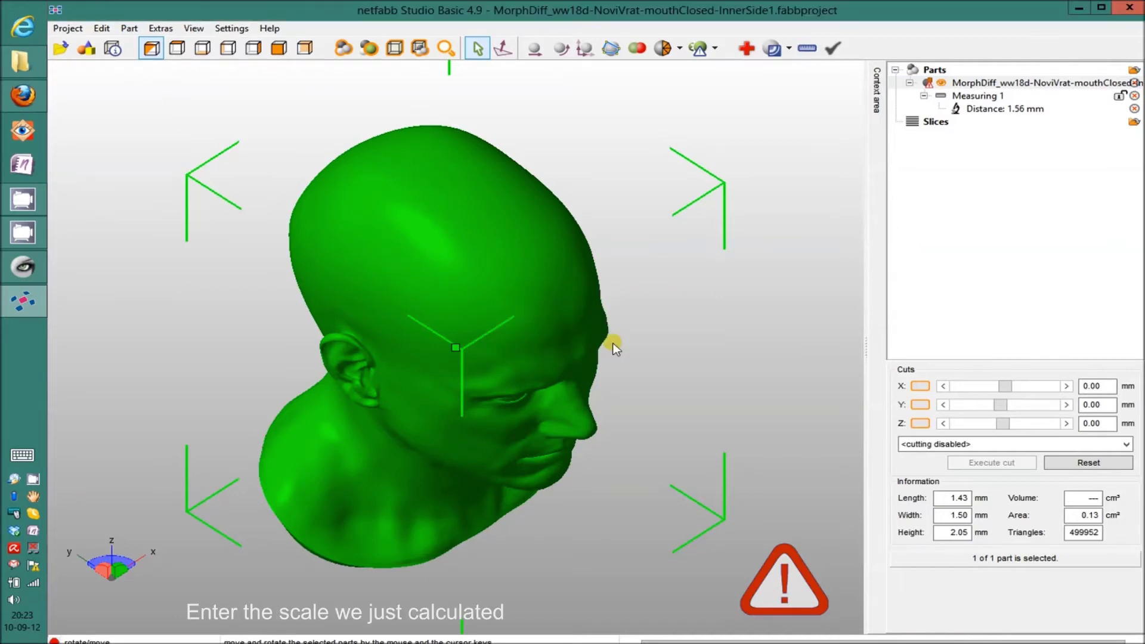
- Create a new measuring on the scaled head and measure the distance from chin to crown again
{"action": "left_click", "coordinate": [808, 48]}
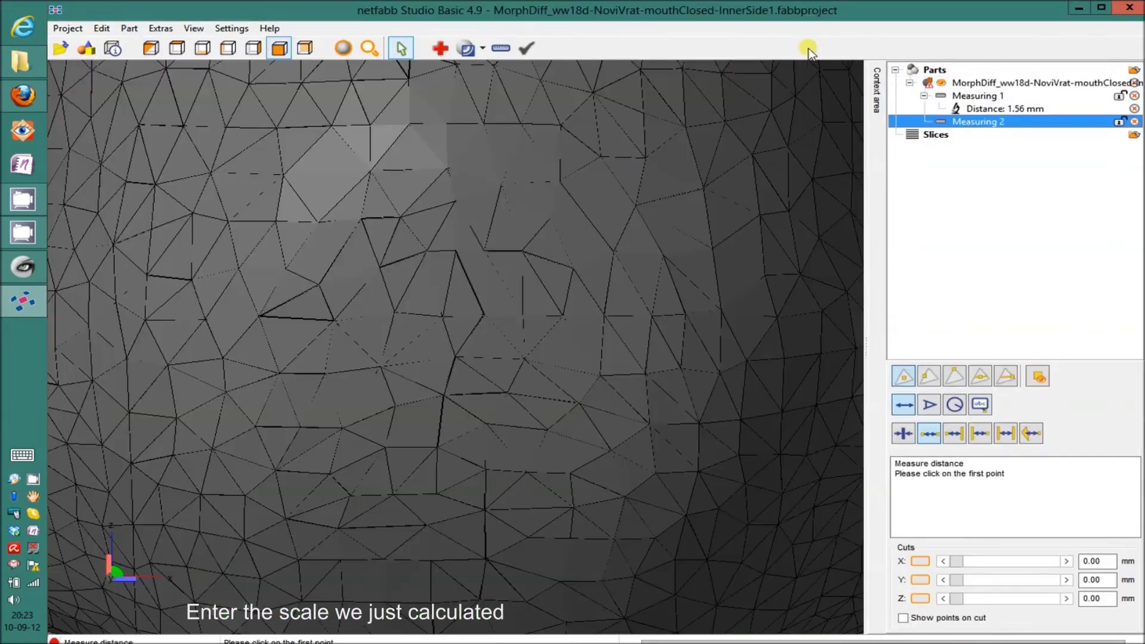
{"action": "left_click", "coordinate": [342, 48]}
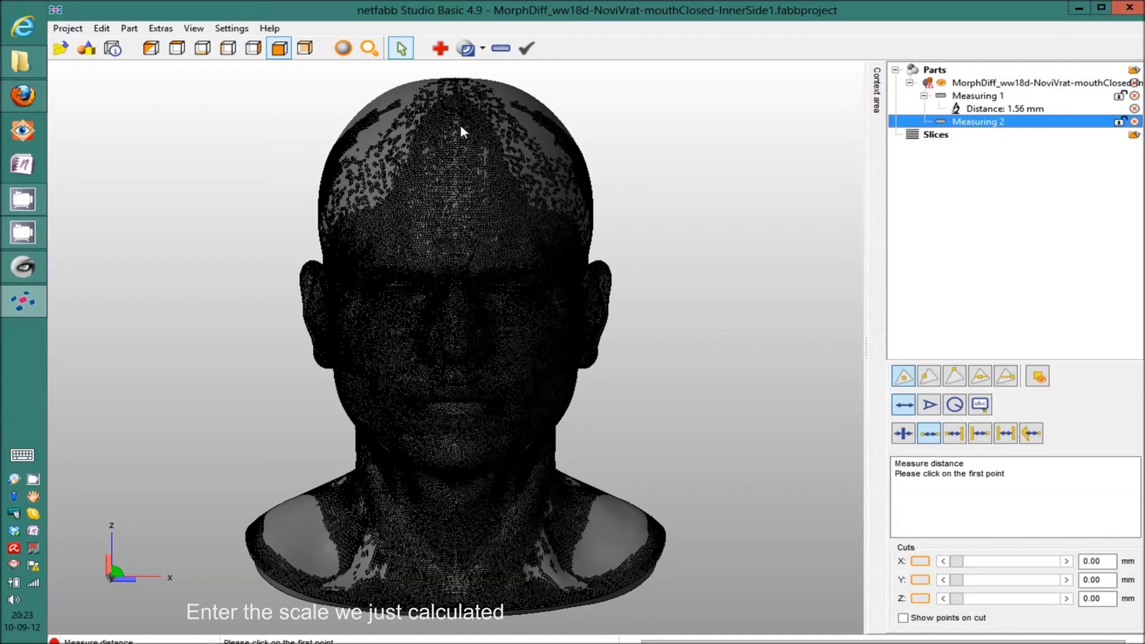
{"action": "left_click", "coordinate": [455, 79]}
{"action": "left_click", "coordinate": [454, 80]}
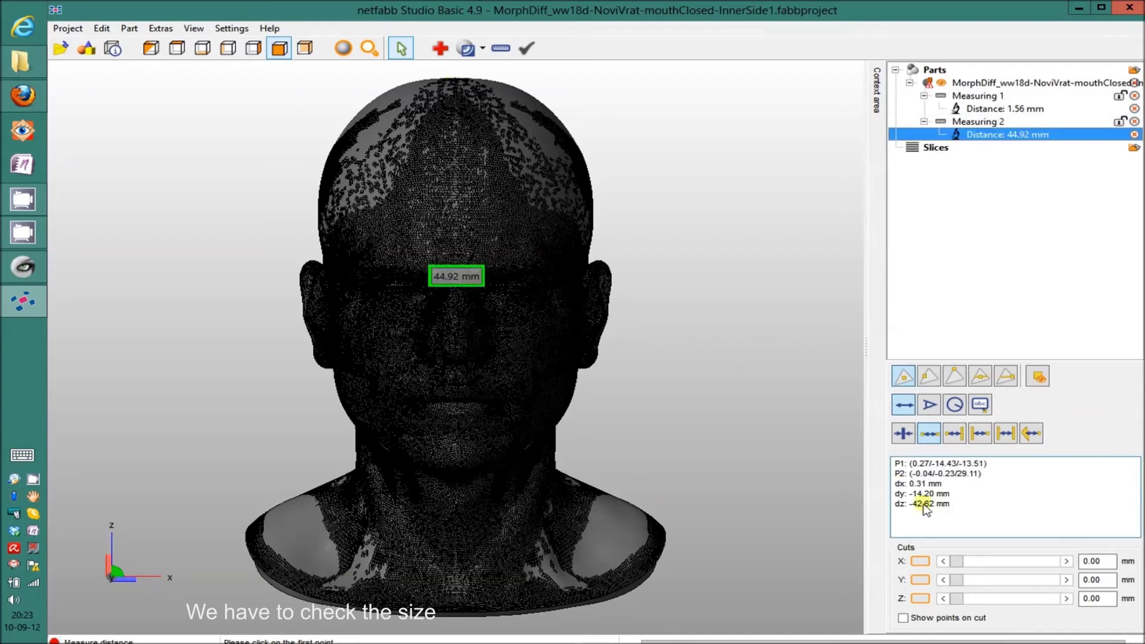
- Start a part repair on the scaled head and execute the Default repair
{"action": "left_click", "coordinate": [970, 87]}
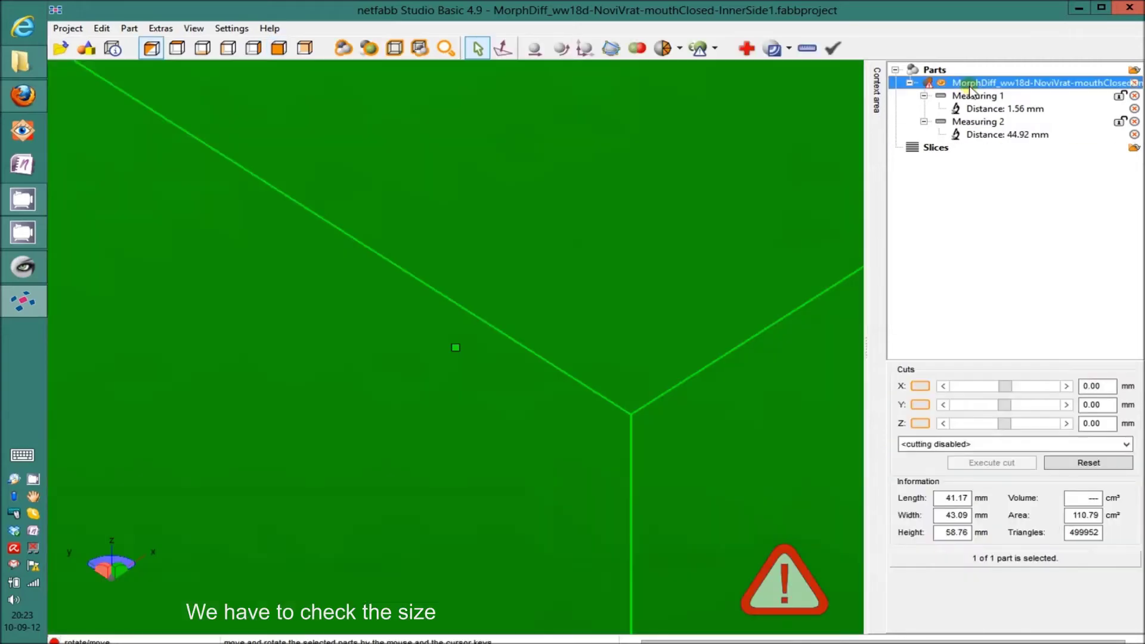
{"action": "left_click", "coordinate": [370, 48]}
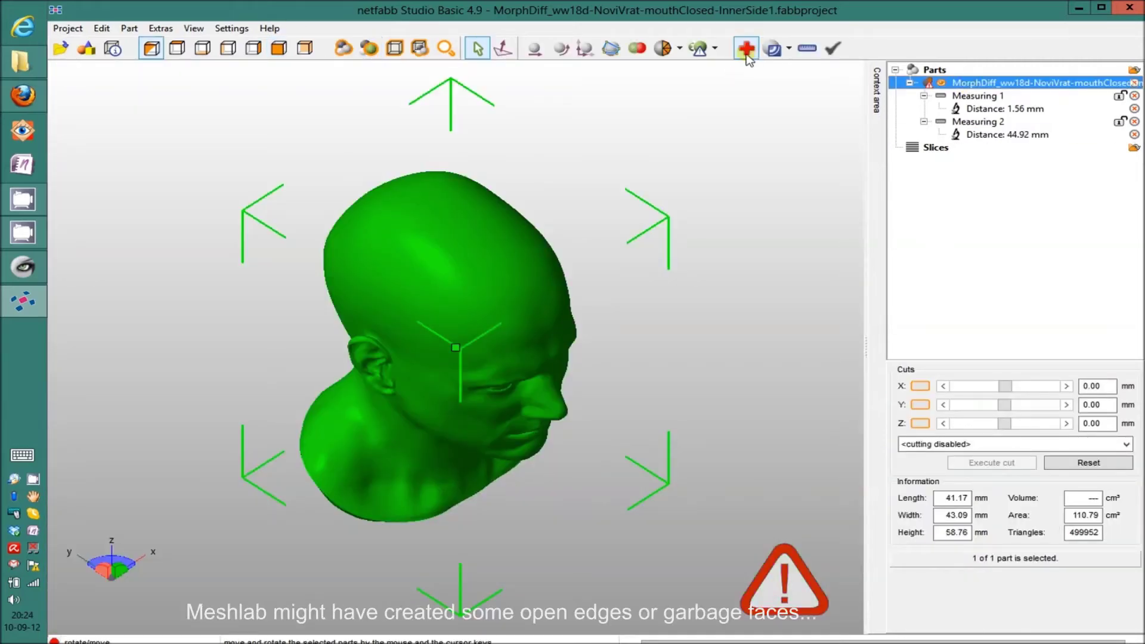
{"action": "left_click", "coordinate": [749, 59]}
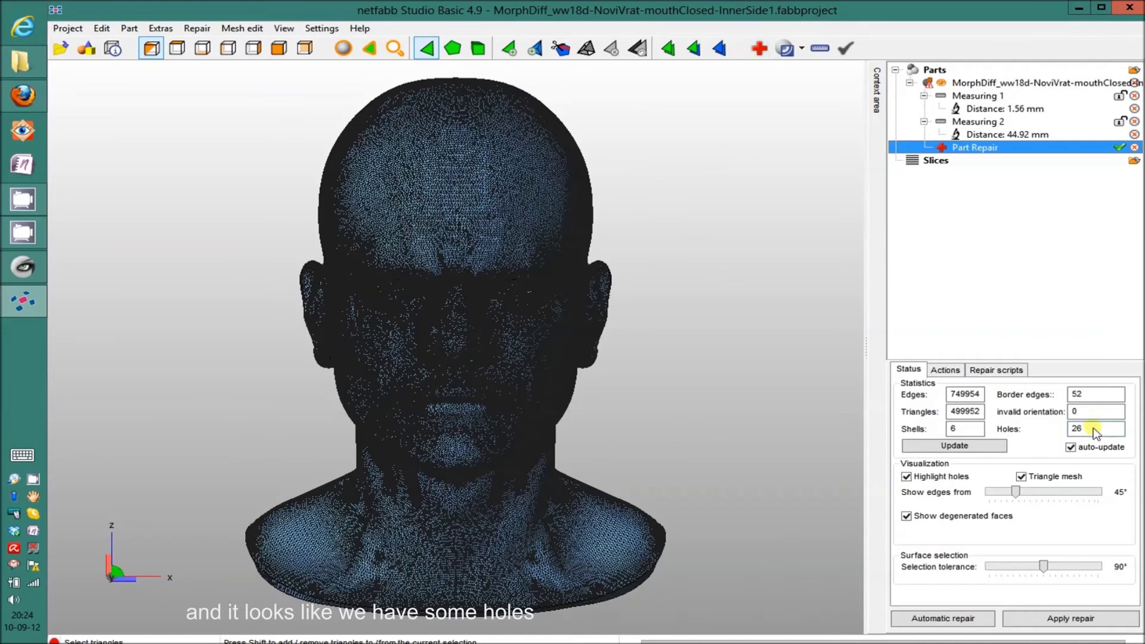
{"action": "double_click", "coordinate": [1069, 430]}
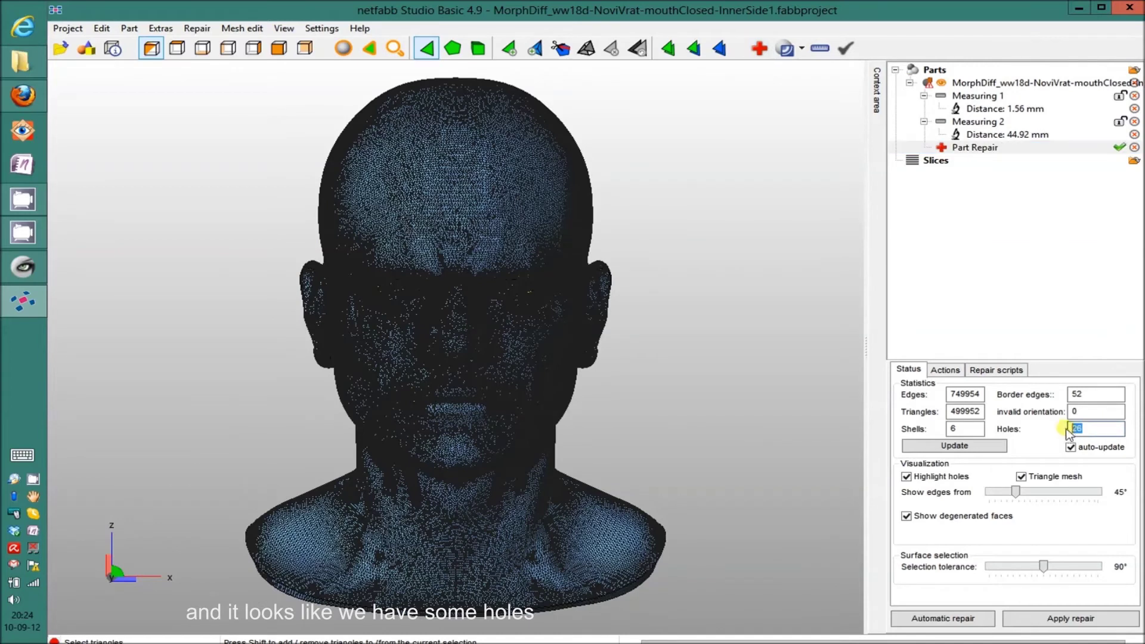
{"action": "left_click", "coordinate": [955, 621]}
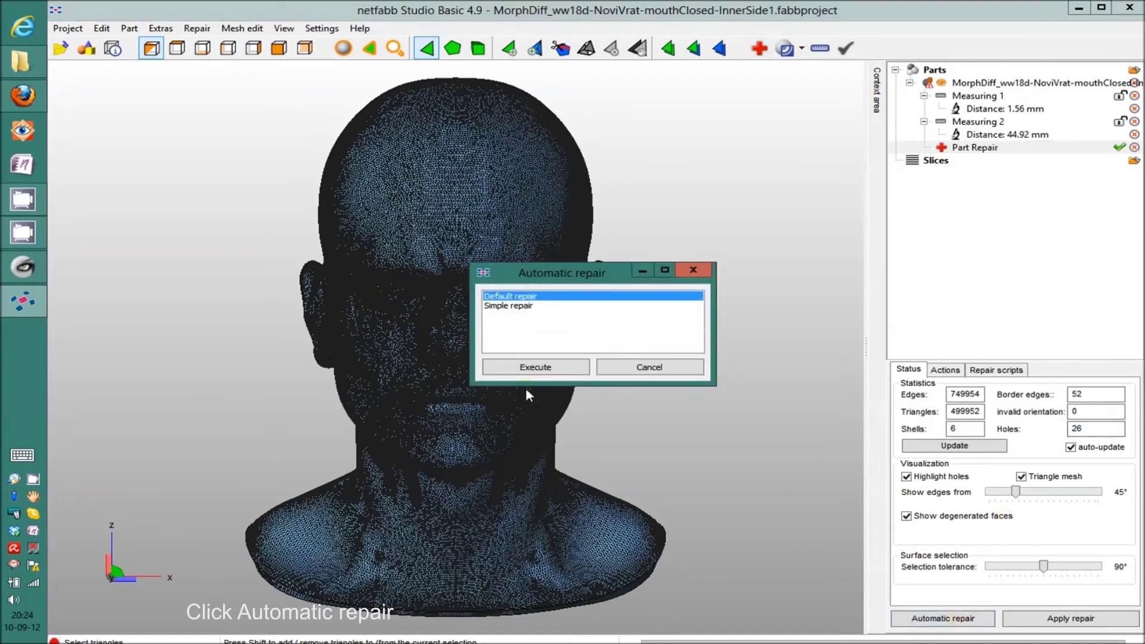
{"action": "left_click", "coordinate": [532, 368]}
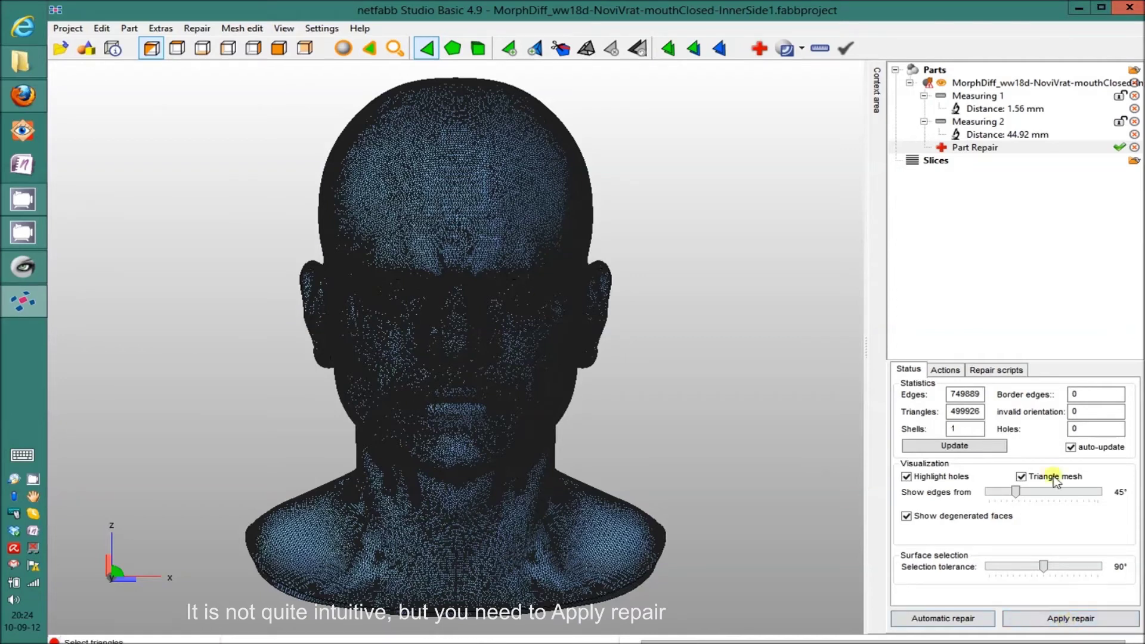
- Apply the repair to the head and remove the old part
{"action": "left_click", "coordinate": [1084, 621]}
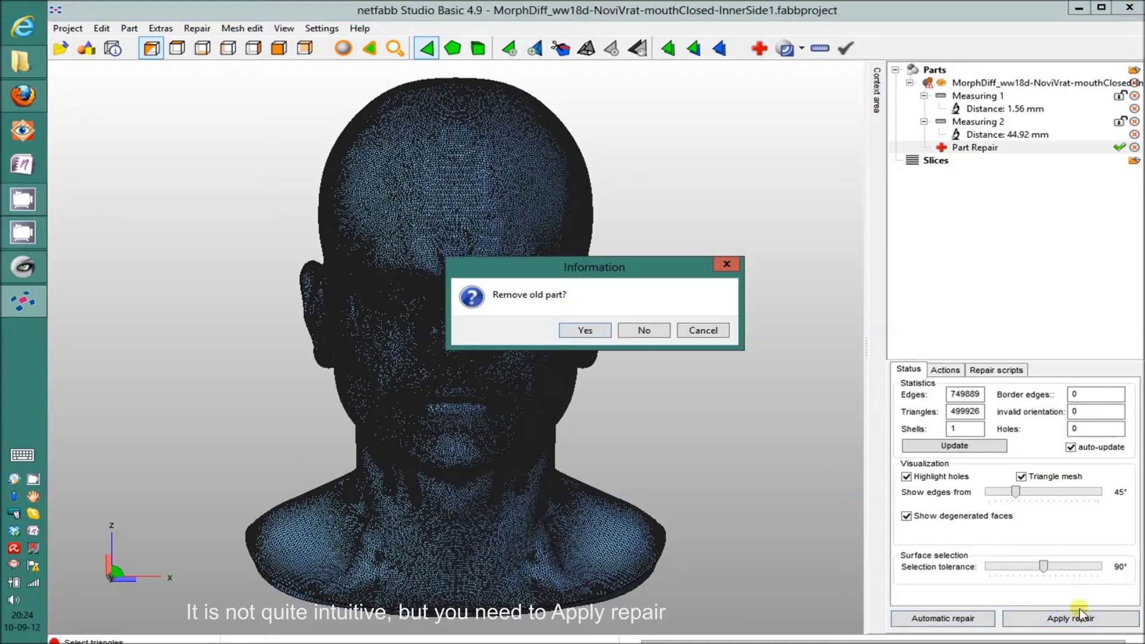
{"action": "left_click", "coordinate": [579, 329]}
{"action": "left_click", "coordinate": [579, 330]}
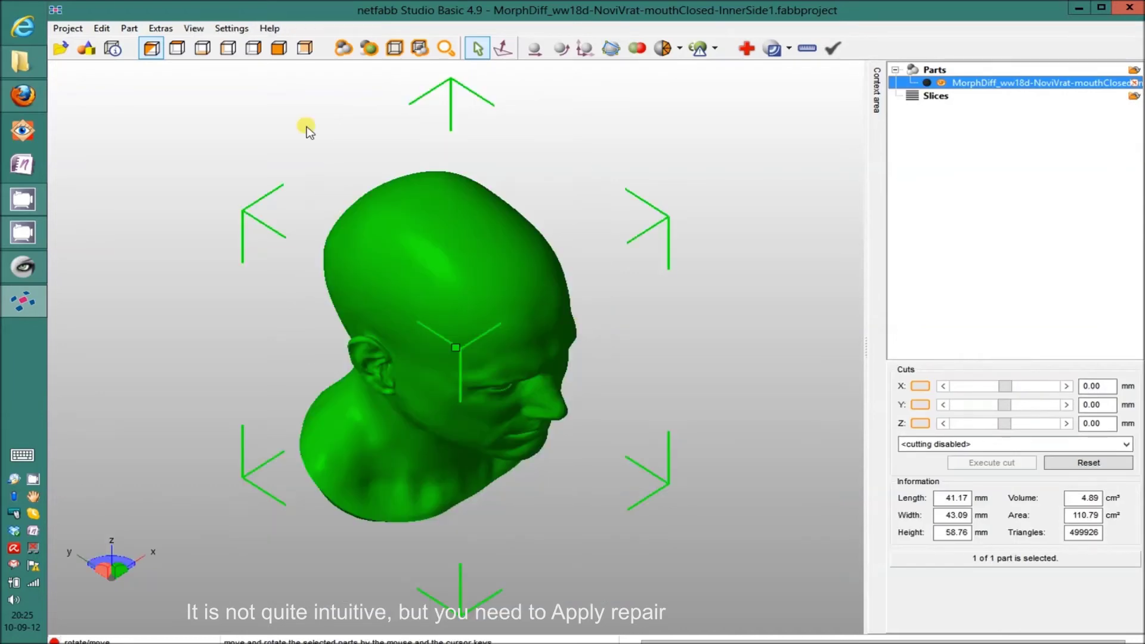
- Export the repaired head as STL named MorphDiff_ww18d-NoviVrat-mouthClosed-InnerSide1 (repaired).stl in the Wentworth folder, repairing it with a 0.0020 mm tolerance before export
{"action": "left_click", "coordinate": [67, 28]}
{"action": "mouse_move", "coordinate": [129, 28]}
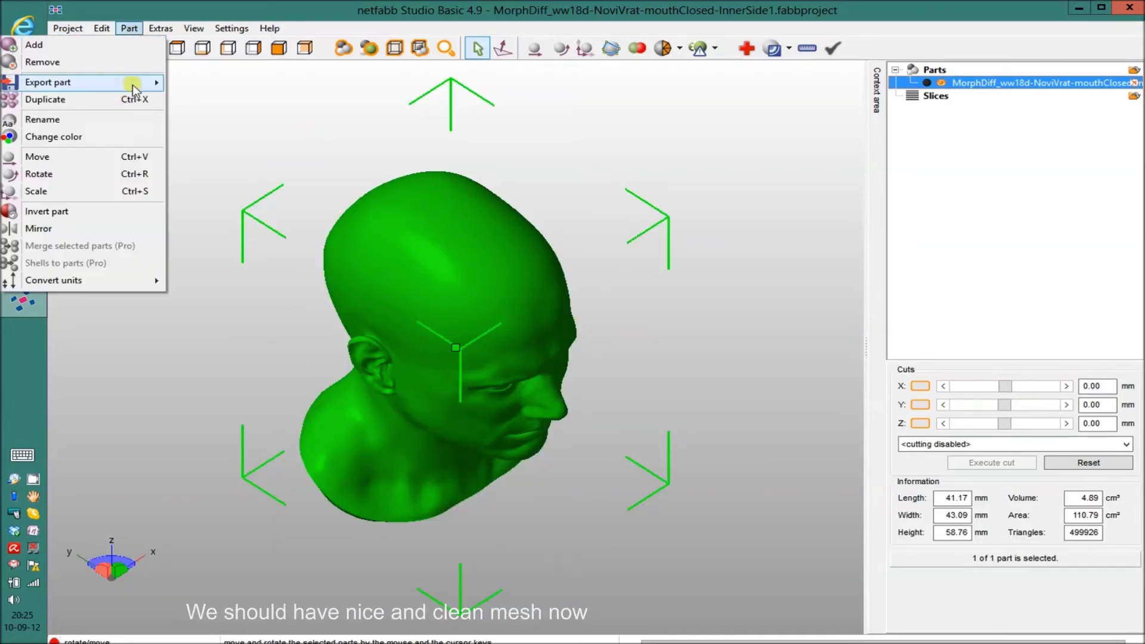
{"action": "mouse_move", "coordinate": [133, 84]}
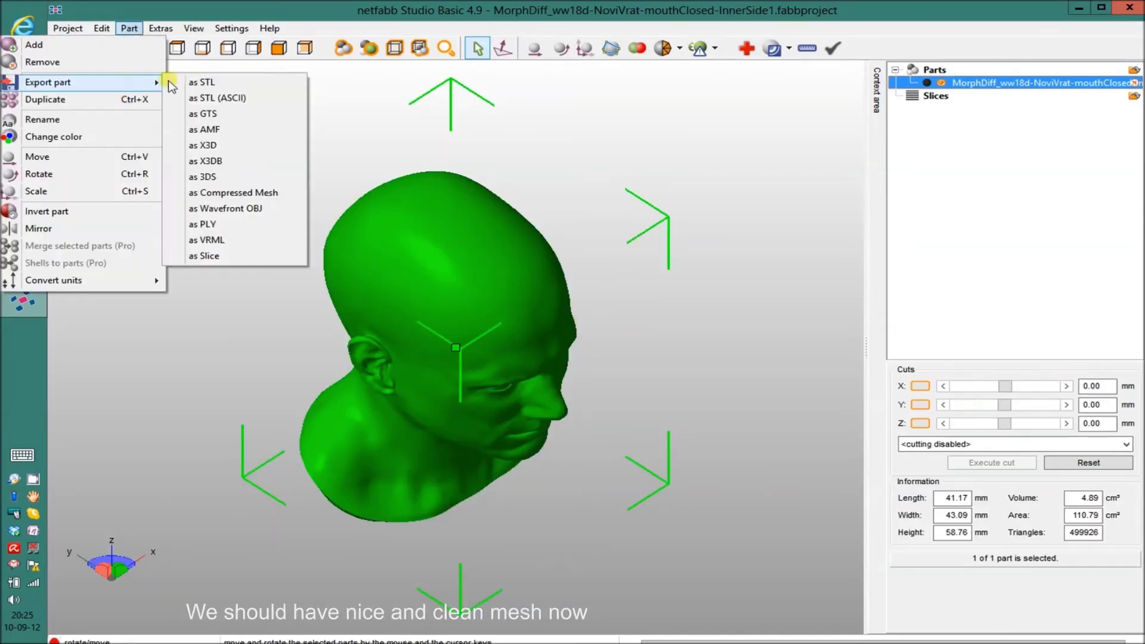
{"action": "left_click", "coordinate": [244, 86]}
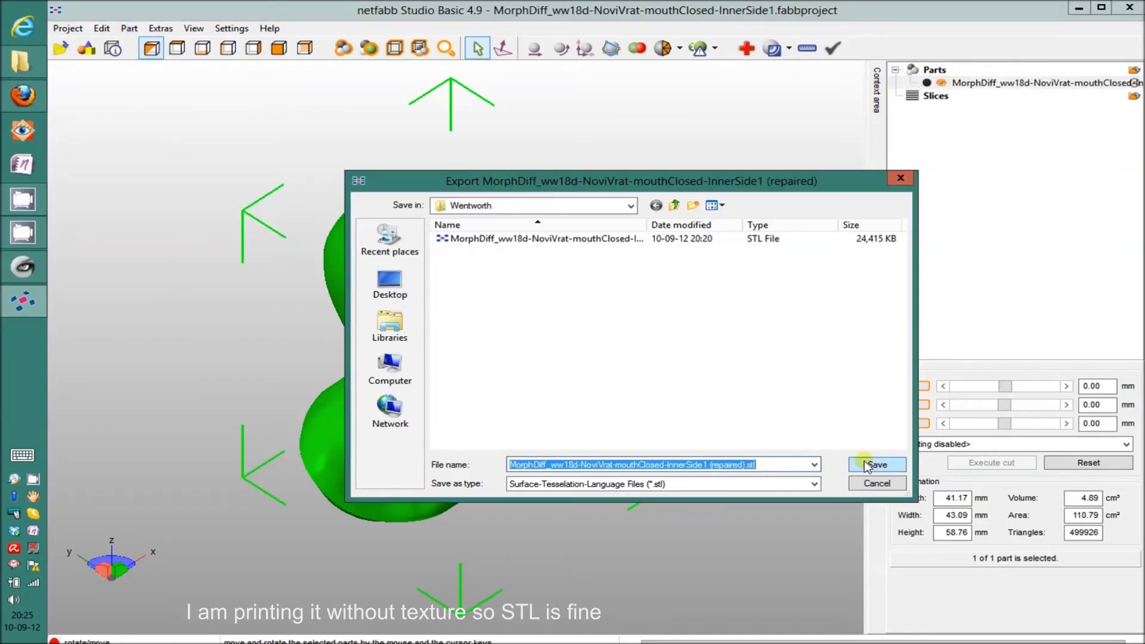
{"action": "left_click", "coordinate": [872, 465]}
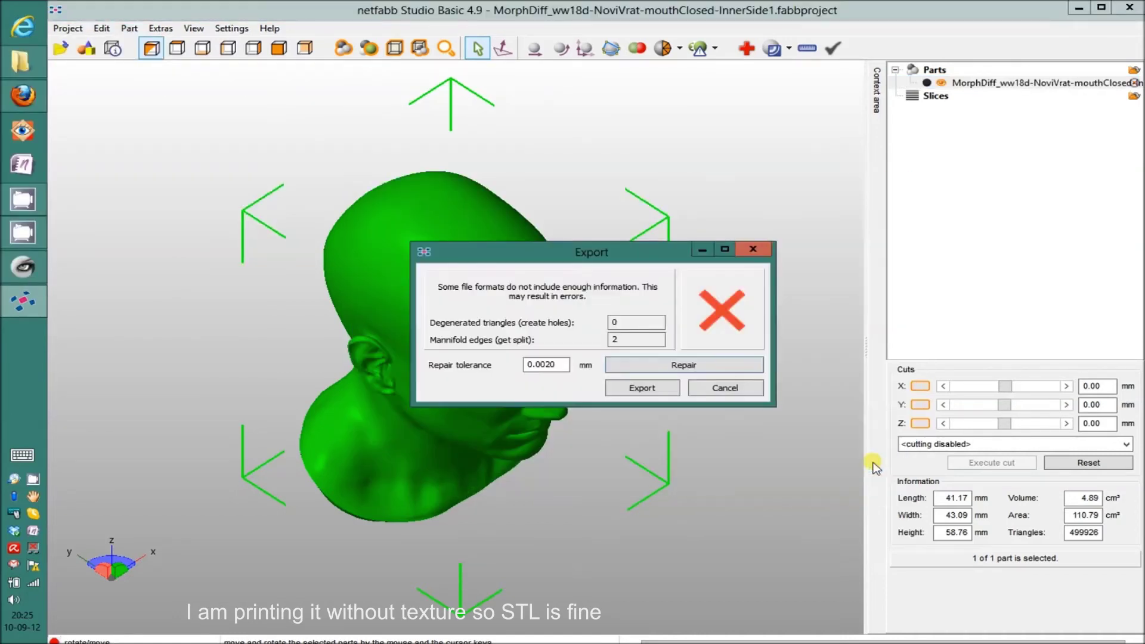
{"action": "left_click", "coordinate": [701, 362]}
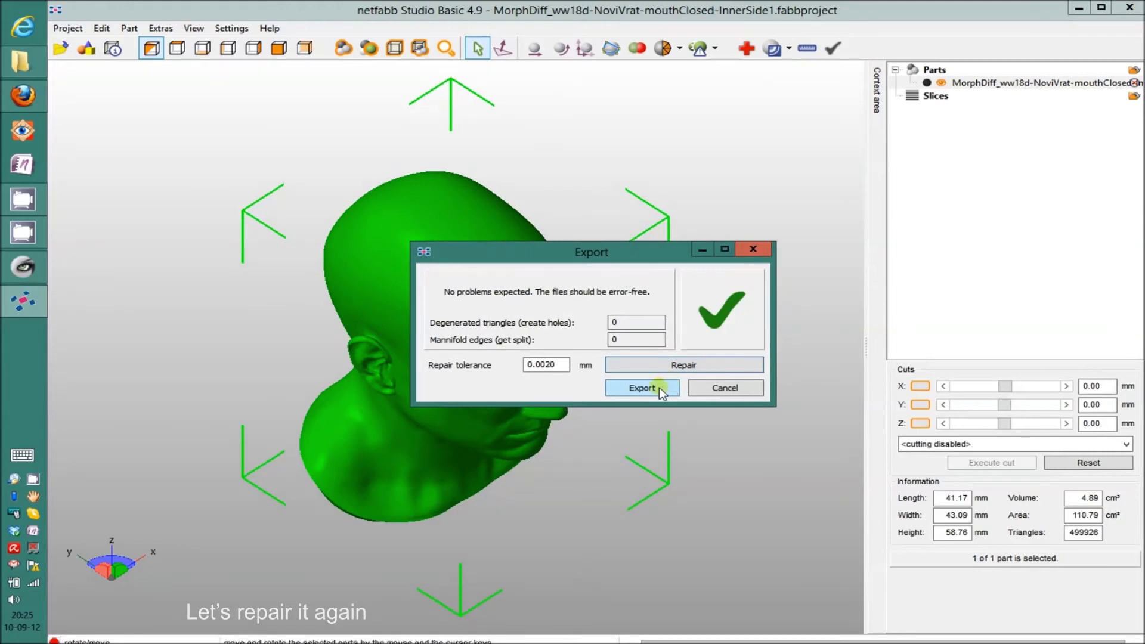
{"action": "left_click", "coordinate": [660, 388]}
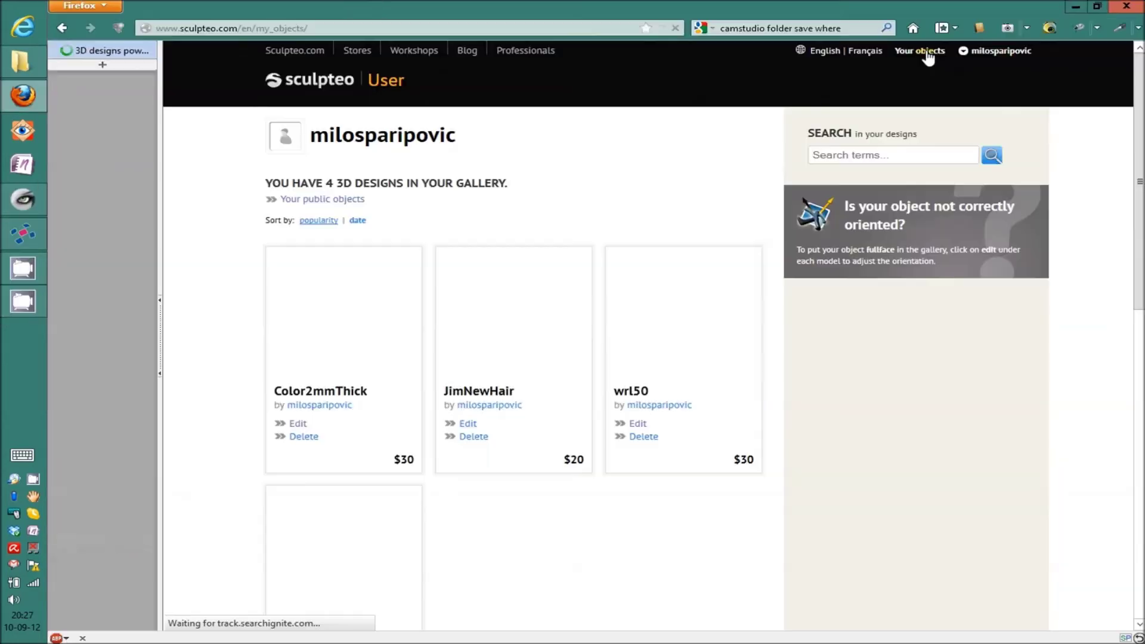
- Switch to Firefox and open the design upload form in the Sculpteo account
{"action": "left_click", "coordinate": [1001, 57]}
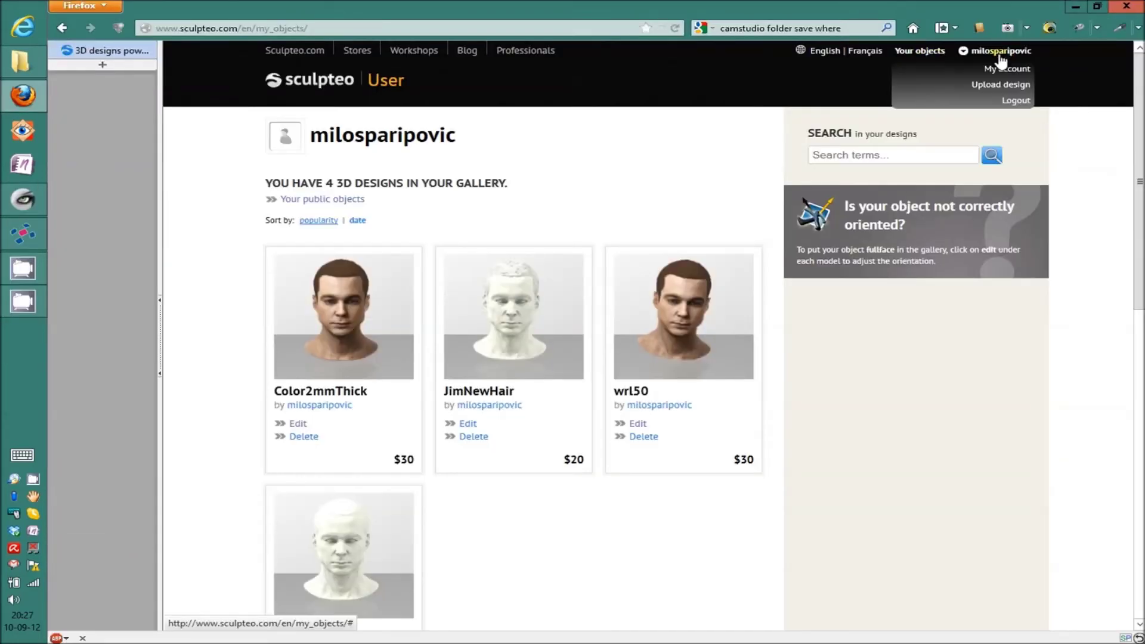
{"action": "left_click", "coordinate": [1006, 88]}
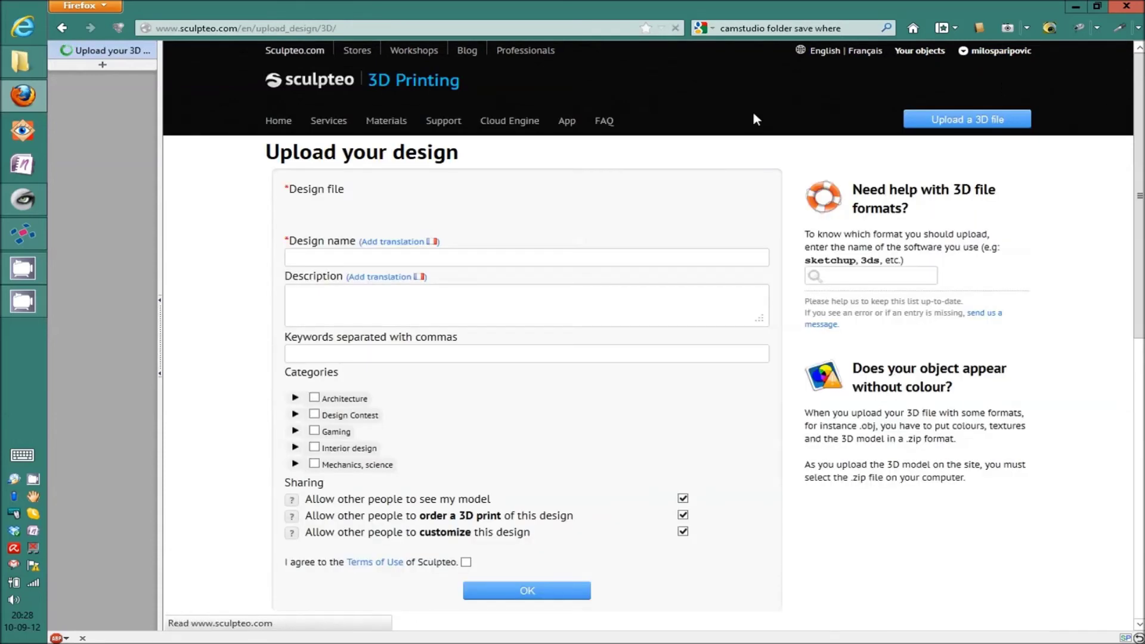
- Choose MorphDiff_ww18d-NoviVrat-mouthClosed-InnerSide1 (repaired).stl from the C: drive's 3d print\Wentworth folder as the design file to upload
{"action": "left_click", "coordinate": [445, 208]}
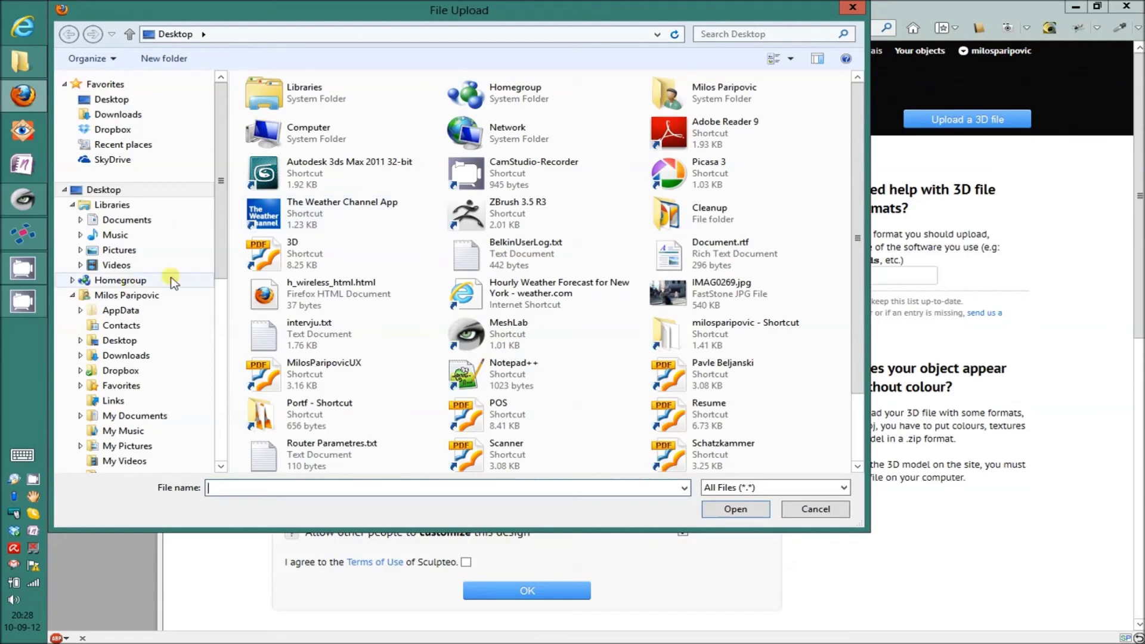
{"action": "left_click", "coordinate": [203, 34]}
{"action": "left_click", "coordinate": [196, 53]}
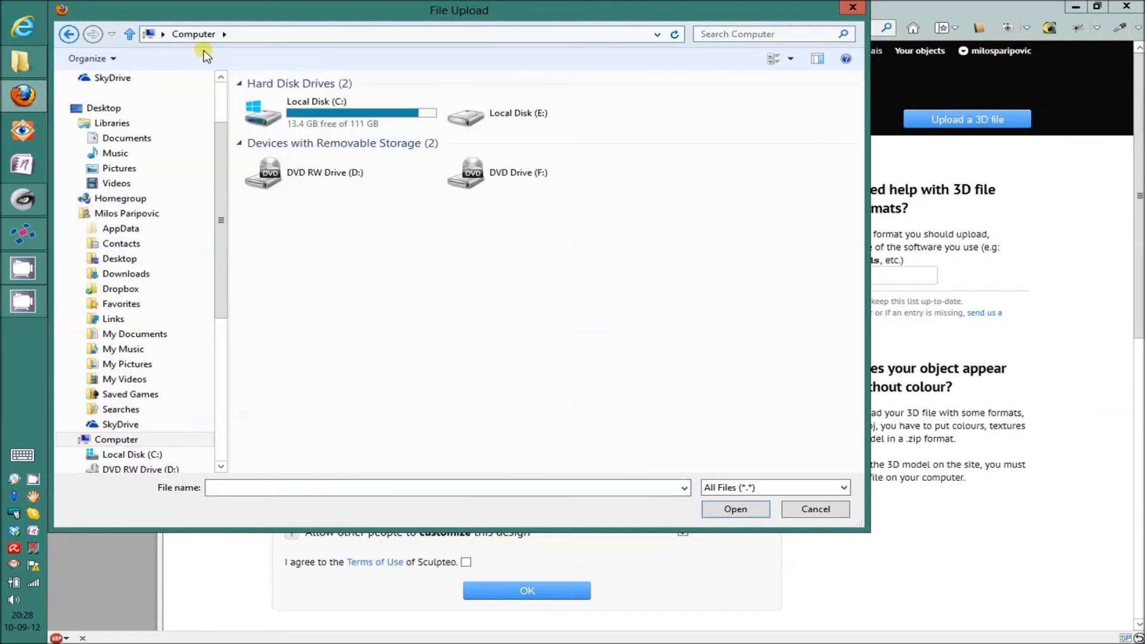
{"action": "double_click", "coordinate": [282, 111]}
{"action": "double_click", "coordinate": [280, 101]}
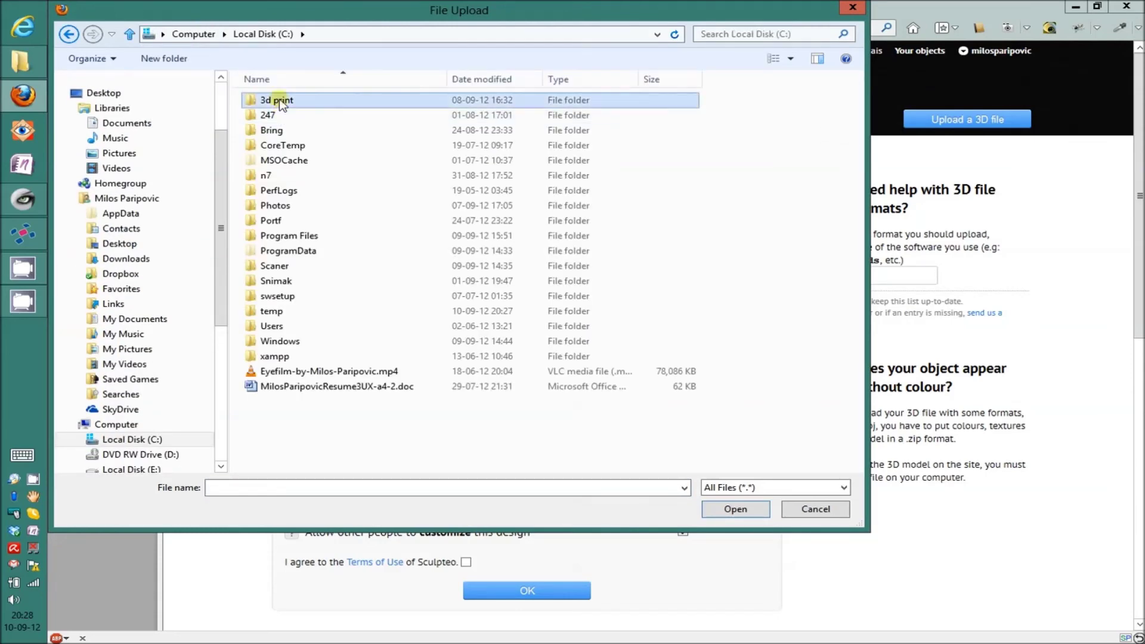
{"action": "double_click", "coordinate": [284, 160]}
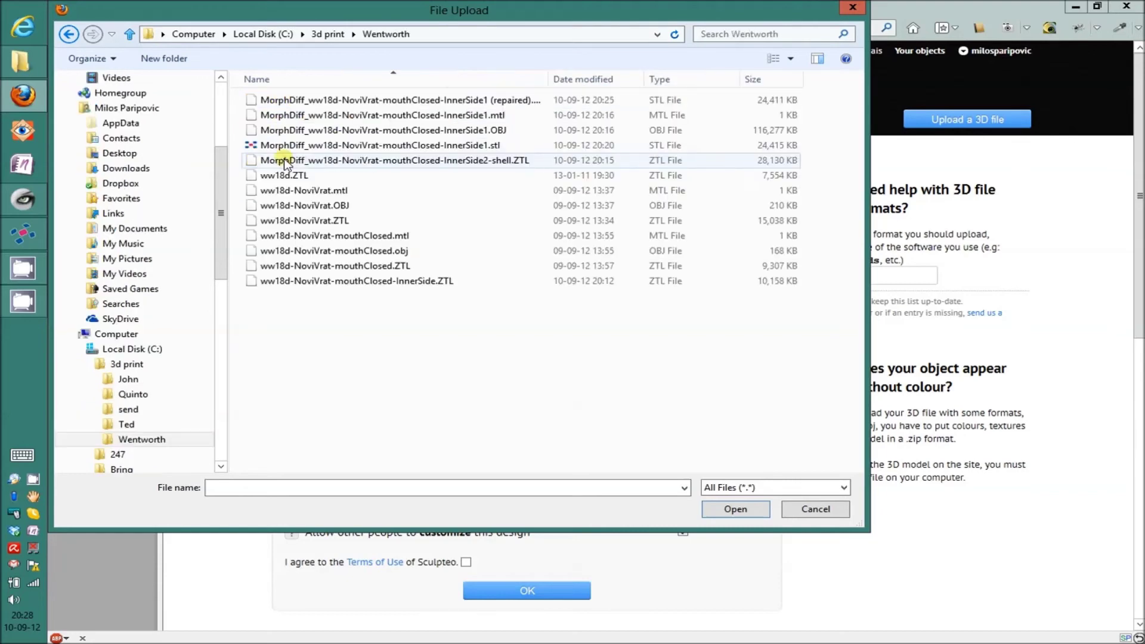
{"action": "double_click", "coordinate": [469, 101]}
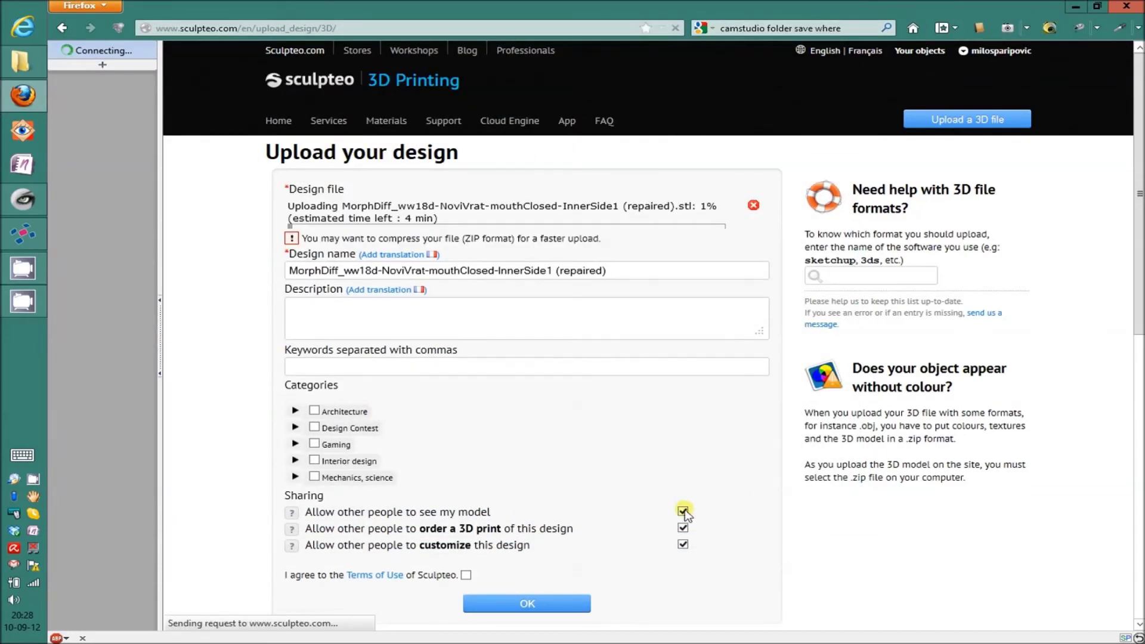
- Submit the design with public viewing and print ordering by other people disallowed and the Terms of Use accepted
{"action": "left_click", "coordinate": [683, 511]}
{"action": "left_click", "coordinate": [683, 528]}
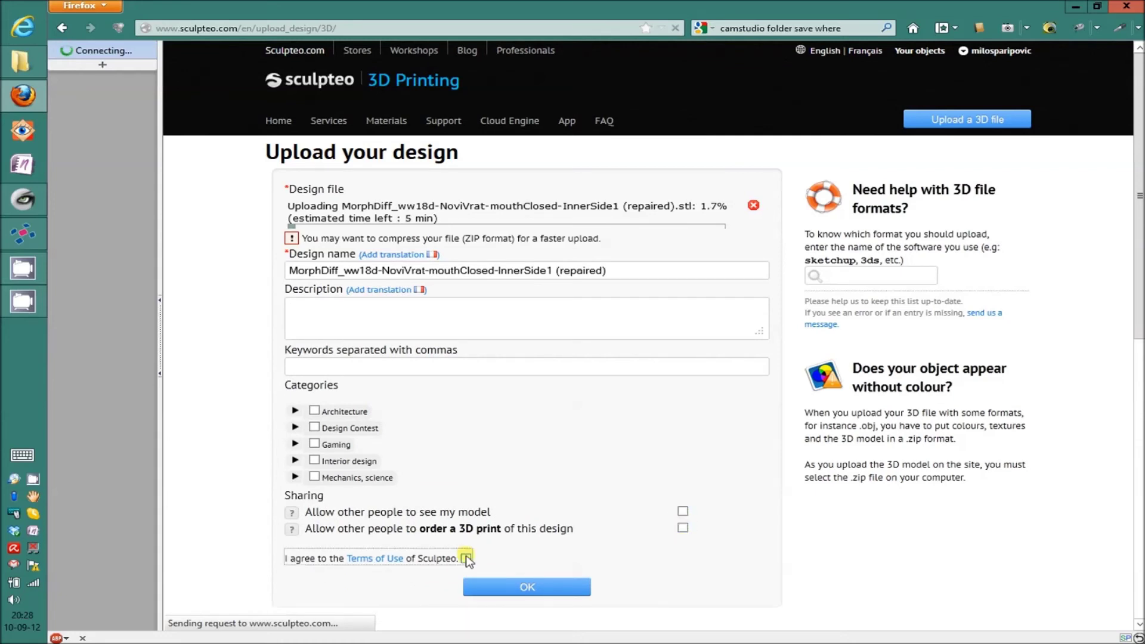
{"action": "left_click", "coordinate": [466, 559]}
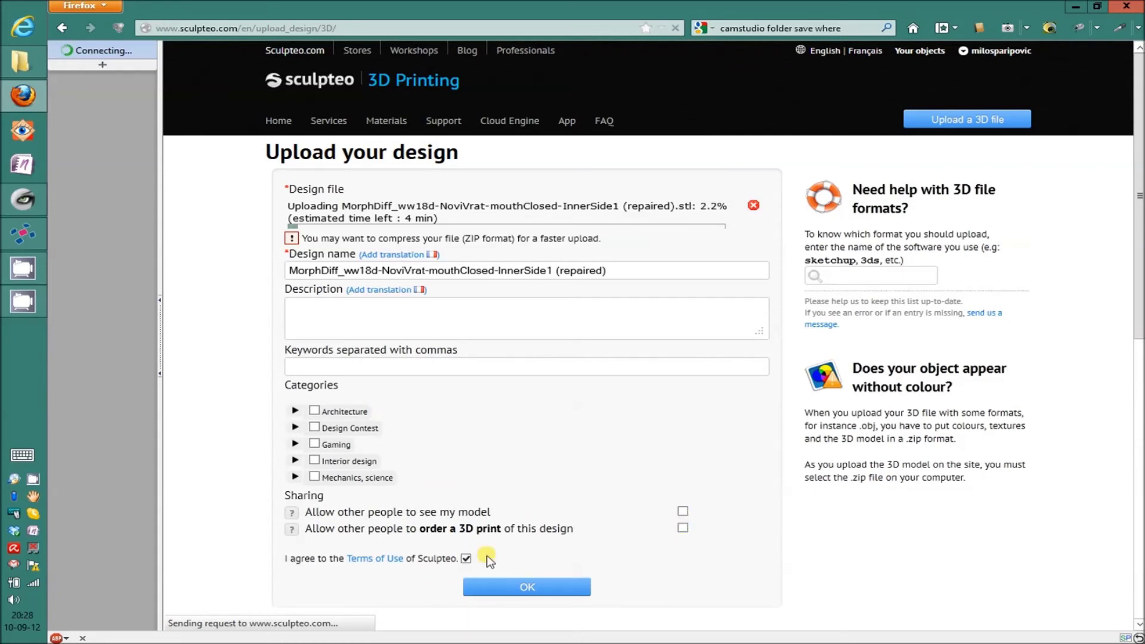
{"action": "left_click", "coordinate": [528, 588]}
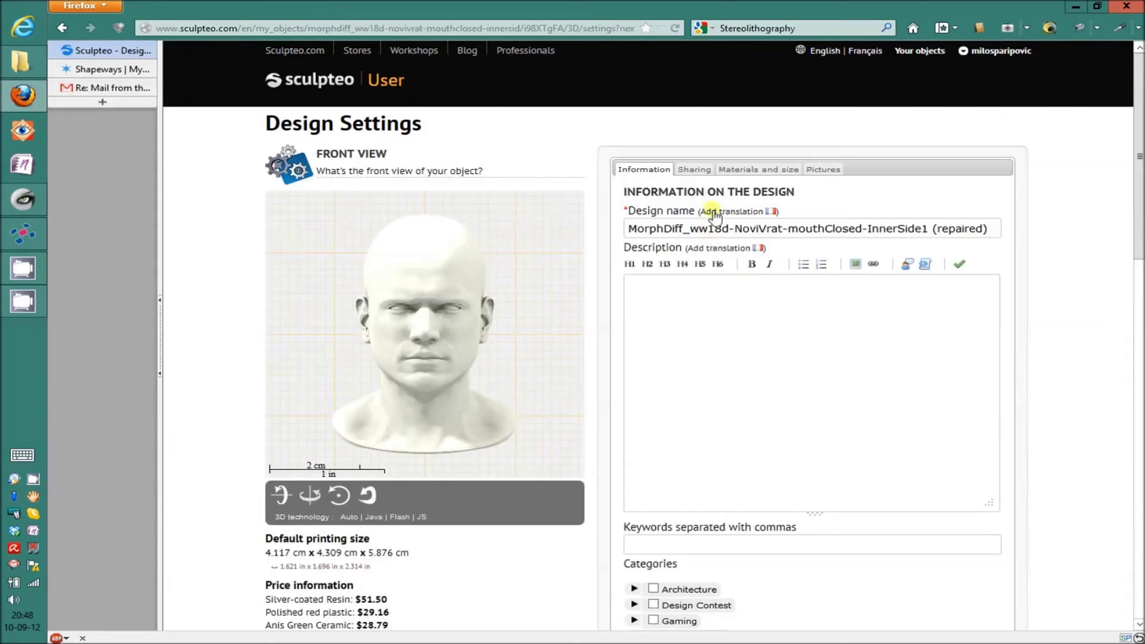
- Set the design's unit to mm and its printing size to fixed at scale 1, and save the settings
{"action": "left_click", "coordinate": [756, 168]}
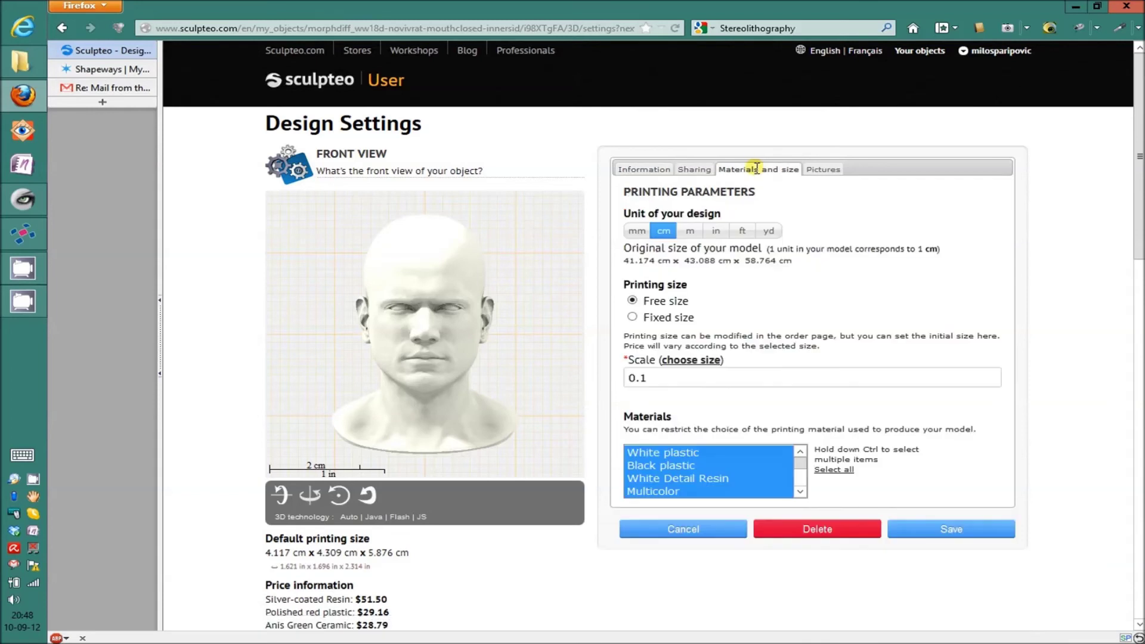
{"action": "left_click", "coordinate": [636, 233]}
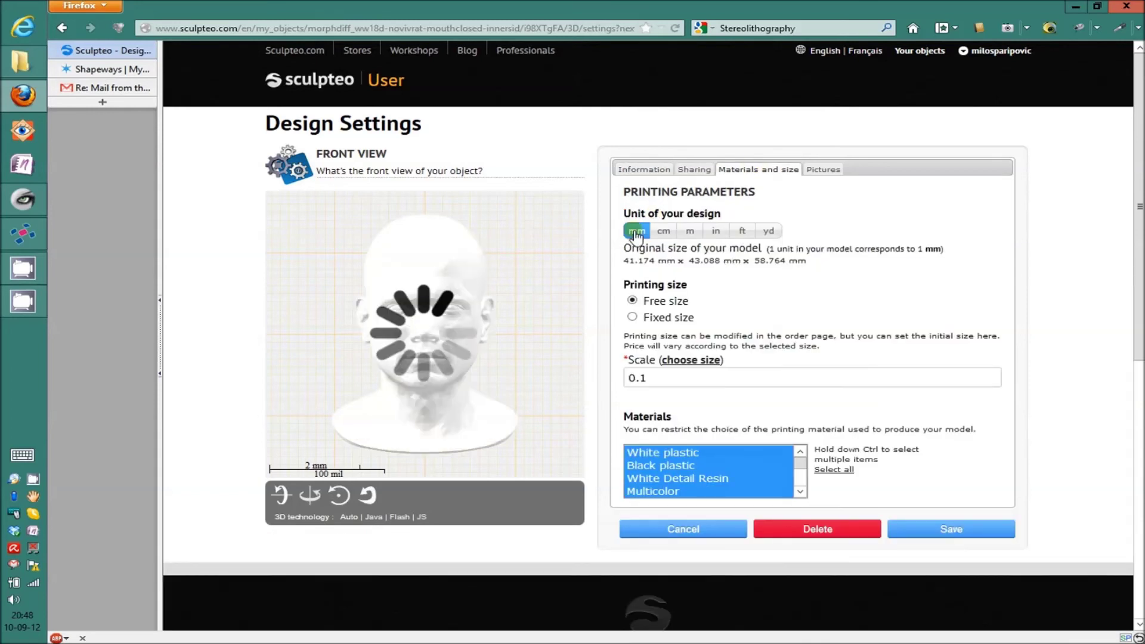
{"action": "left_click", "coordinate": [632, 317]}
{"action": "type", "text": "1"}
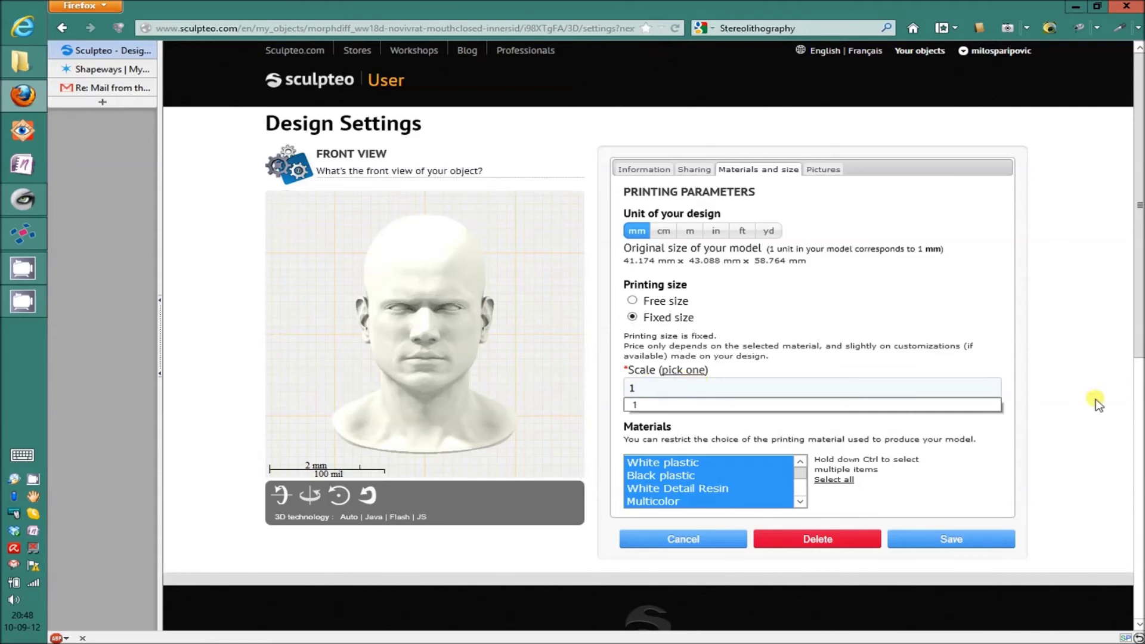
{"action": "left_click", "coordinate": [969, 541]}
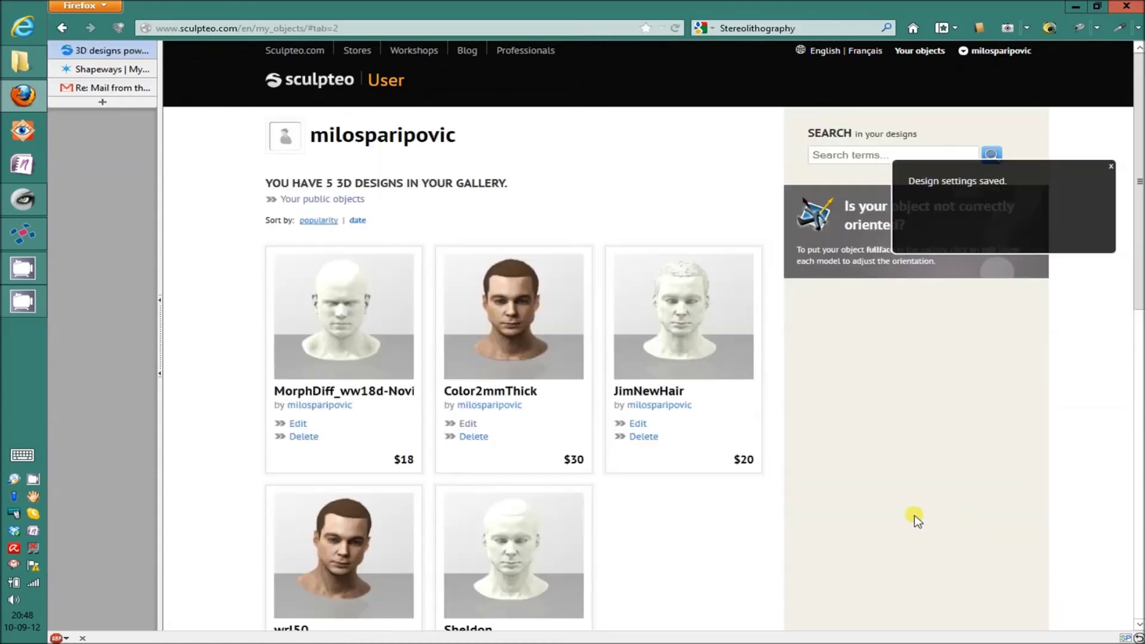
- Open the uploaded head's design page and choose Polished white plastic as its print material
{"action": "left_click", "coordinate": [322, 327]}
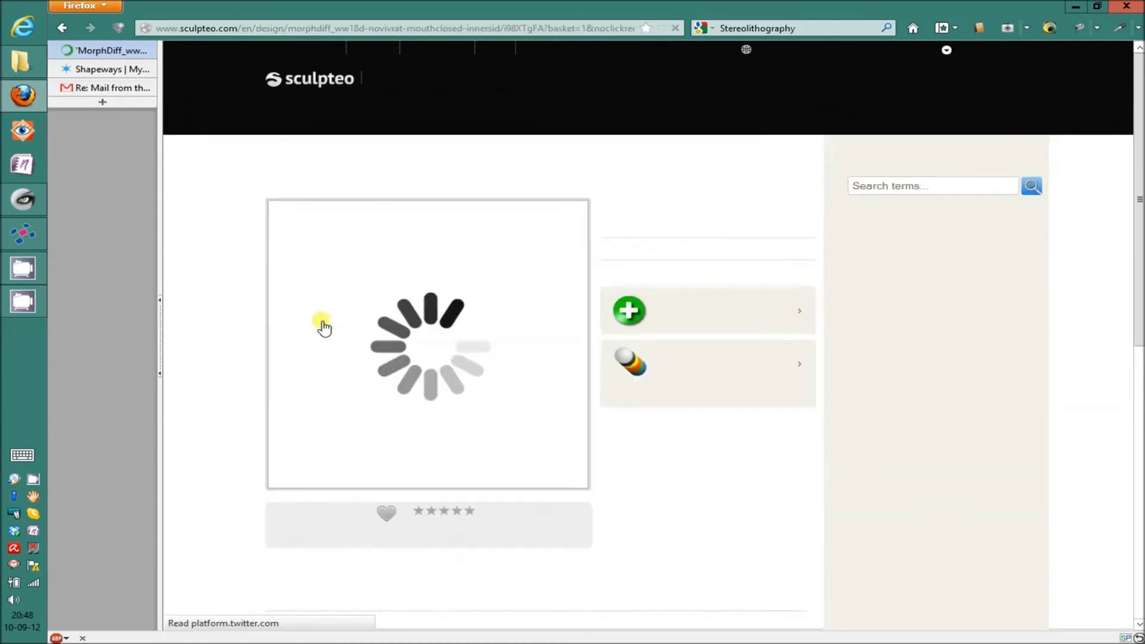
{"action": "left_click", "coordinate": [996, 295]}
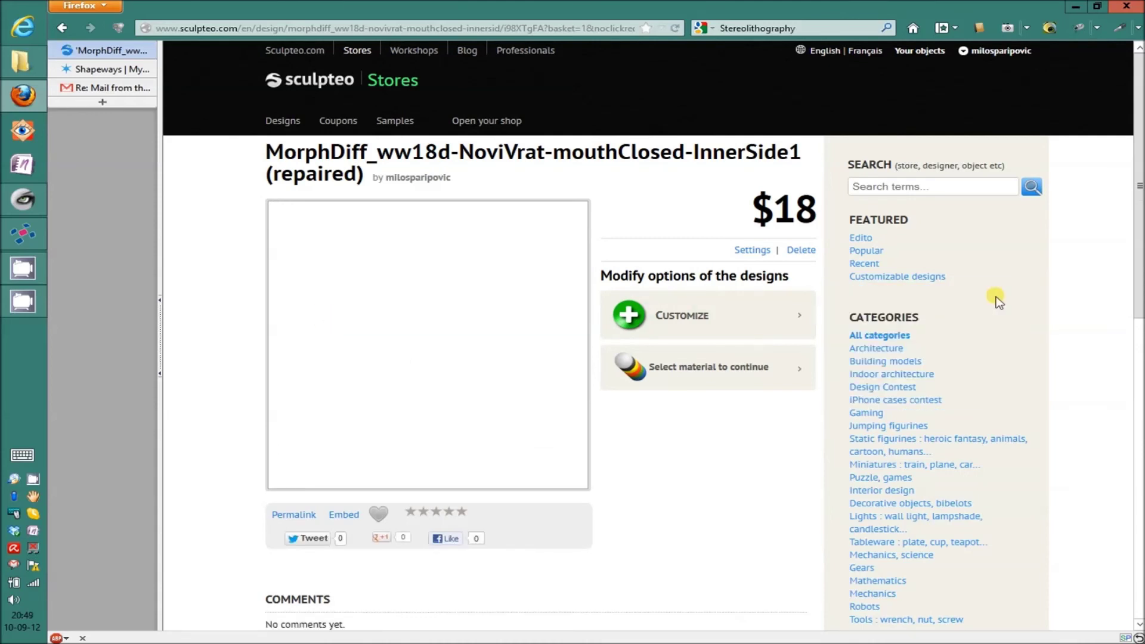
{"action": "left_click", "coordinate": [798, 369]}
{"action": "left_click", "coordinate": [842, 270]}
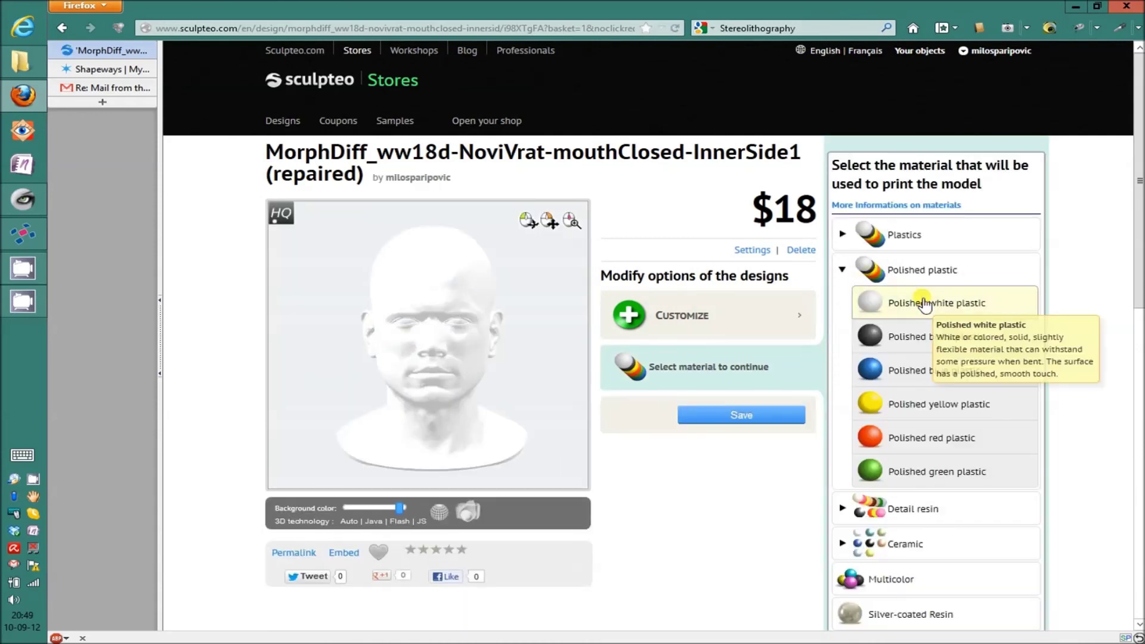
{"action": "left_click", "coordinate": [925, 303]}
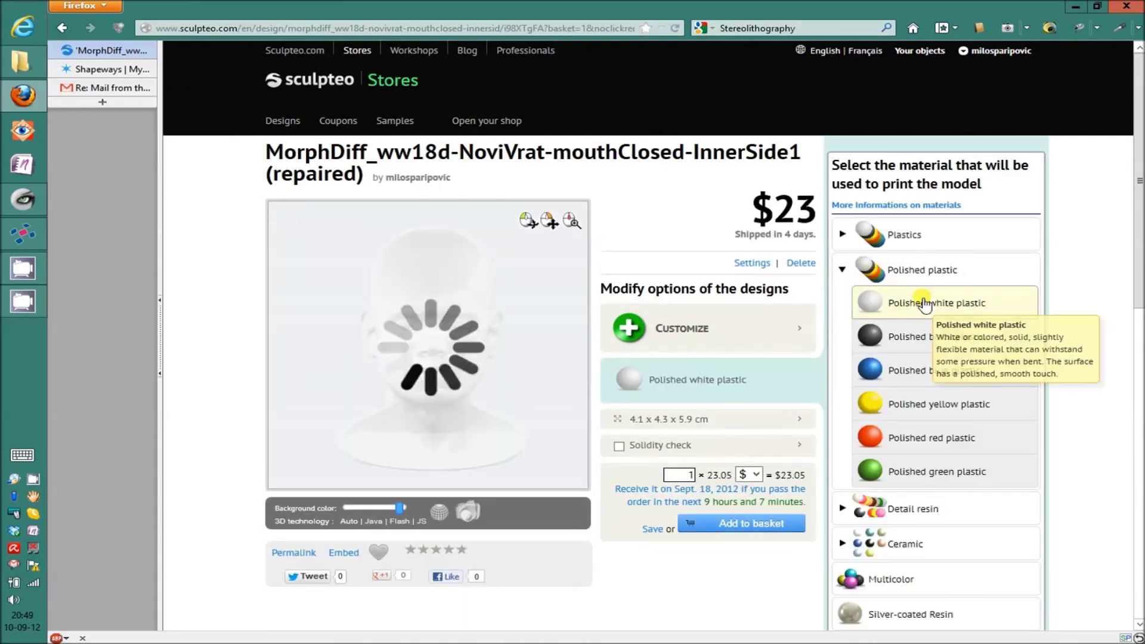
- Turn the head preview slightly and enable the solidity check for the polished white plastic print
{"action": "mouse_move", "coordinate": [475, 376]}
{"action": "left_mouse_down"}
{"action": "mouse_move", "coordinate": [511, 377]}
{"action": "mouse_move", "coordinate": [473, 376]}
{"action": "mouse_move", "coordinate": [471, 365]}
{"action": "left_mouse_up"}
{"action": "left_click", "coordinate": [619, 446]}
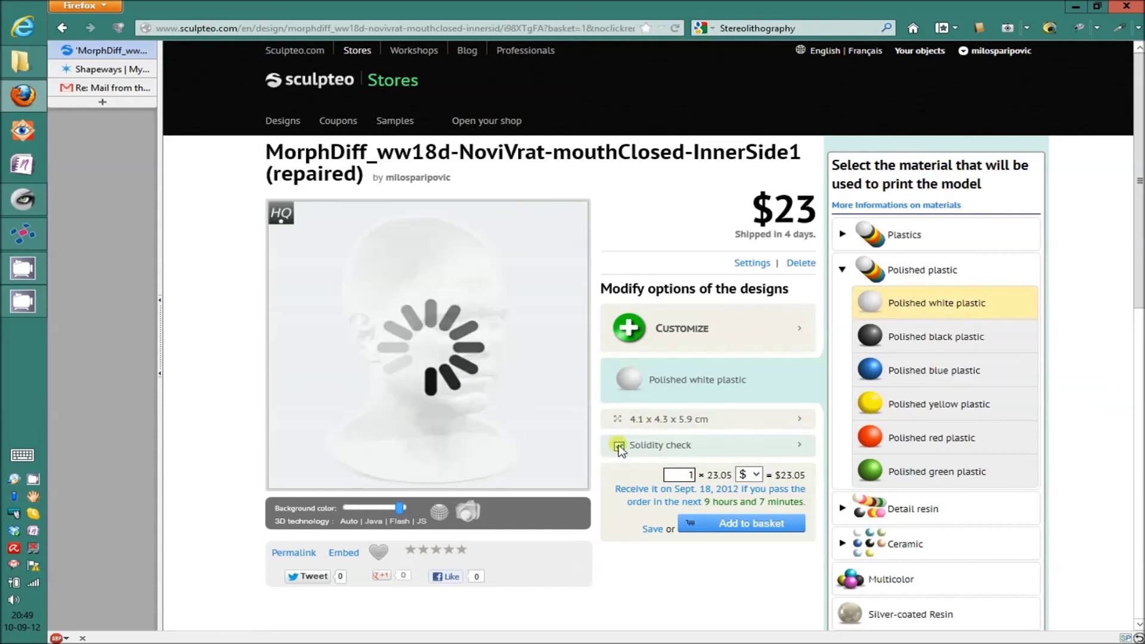